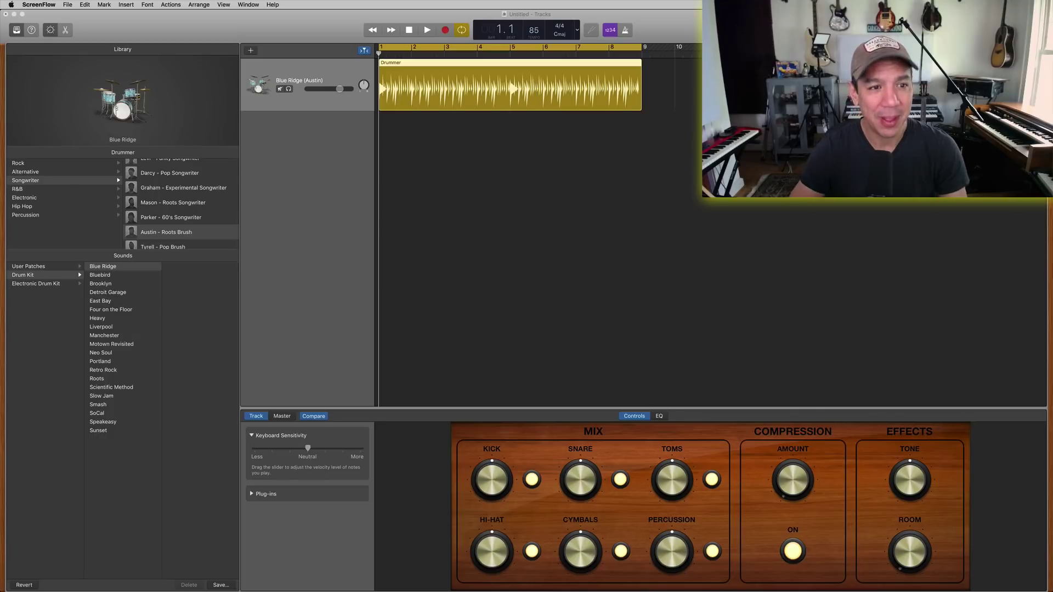
Step: Play the Blue Ridge drummer track from the start to audition it
click(291, 71)
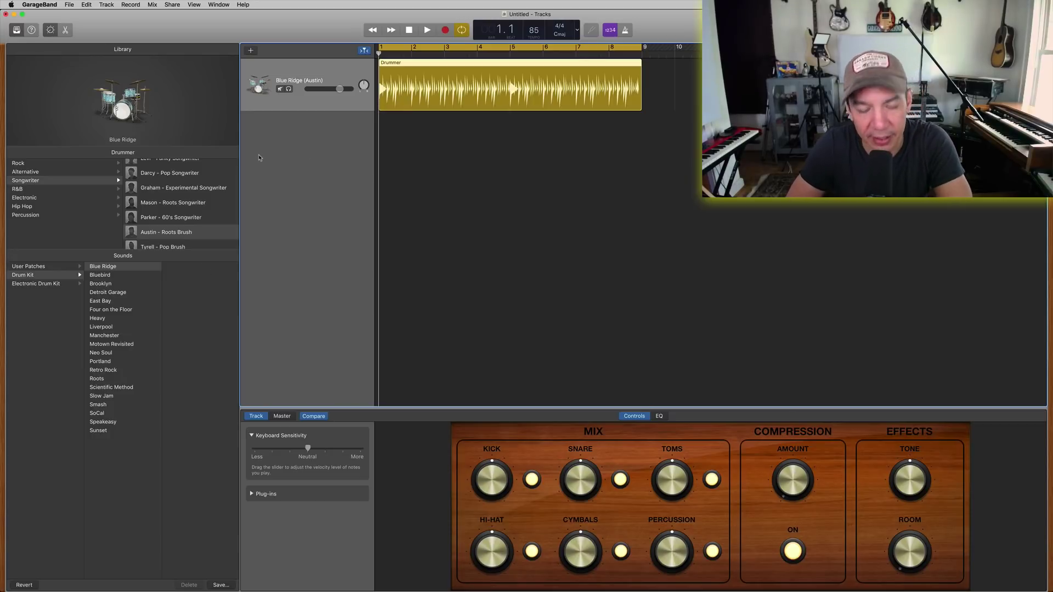
key(space)
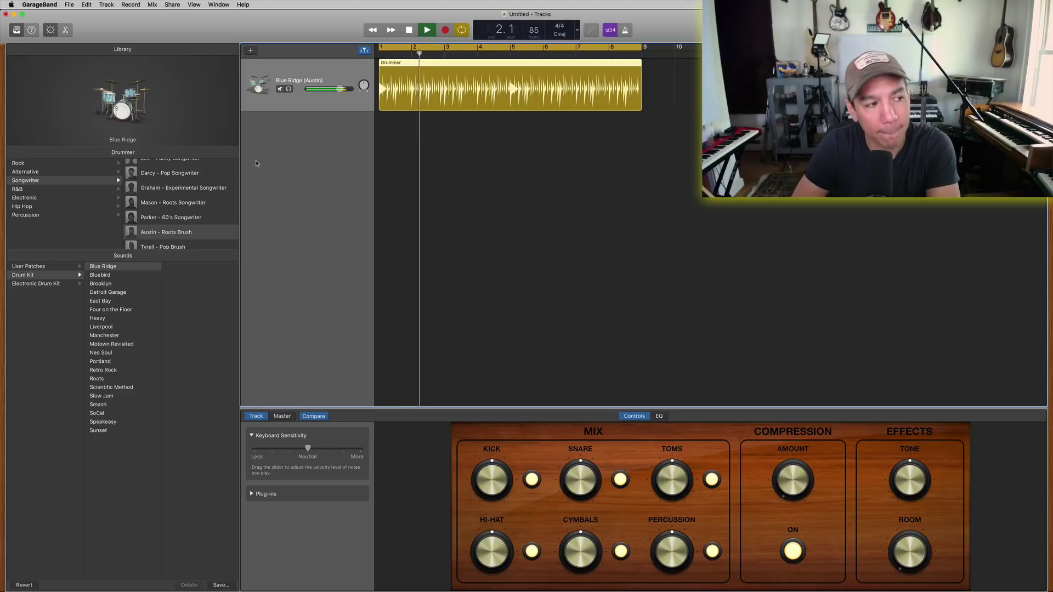
key(space)
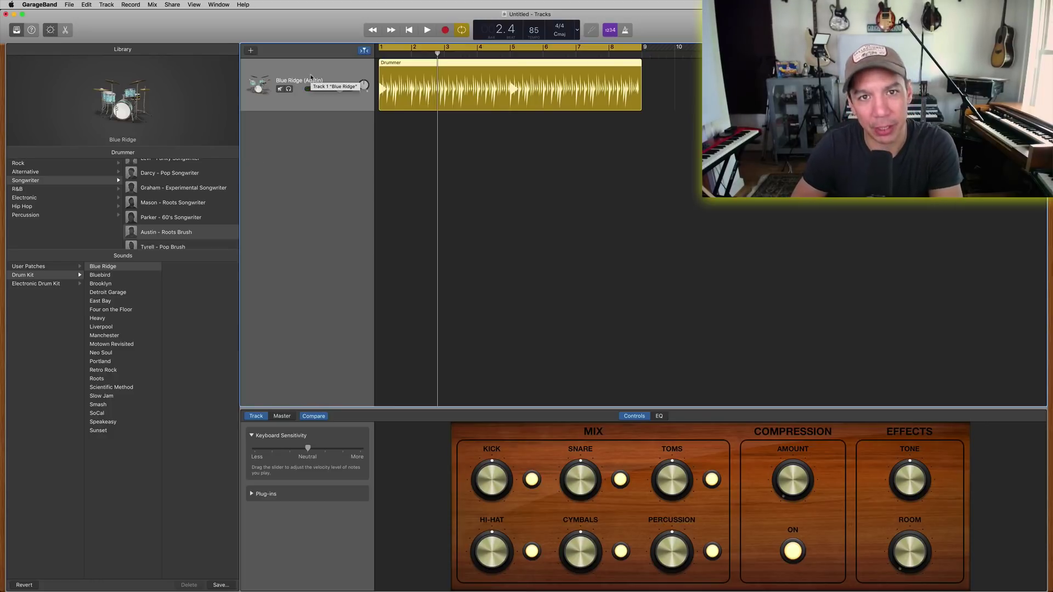
key(Return)
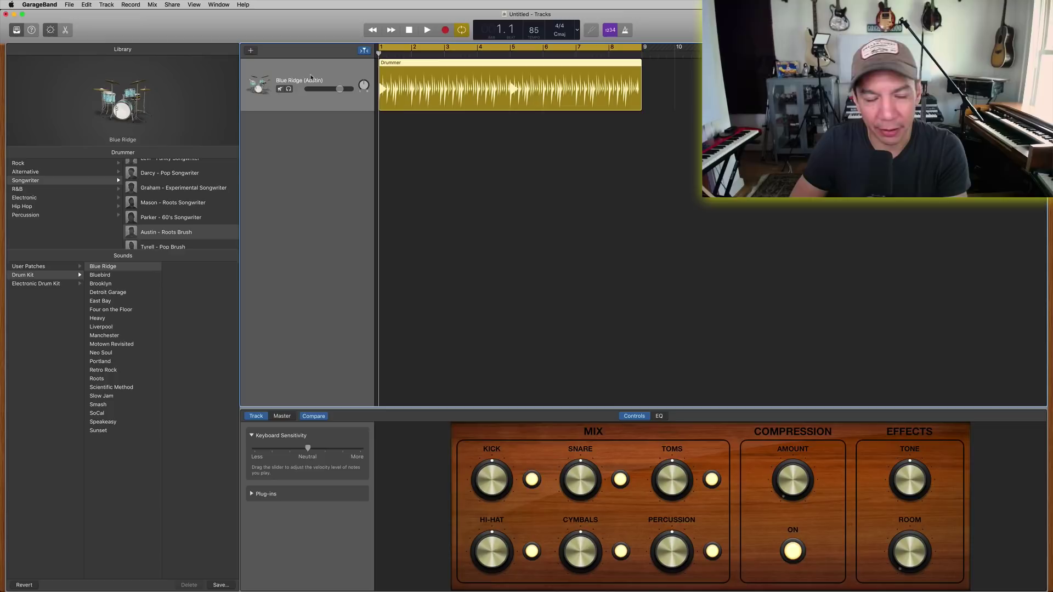
key(space)
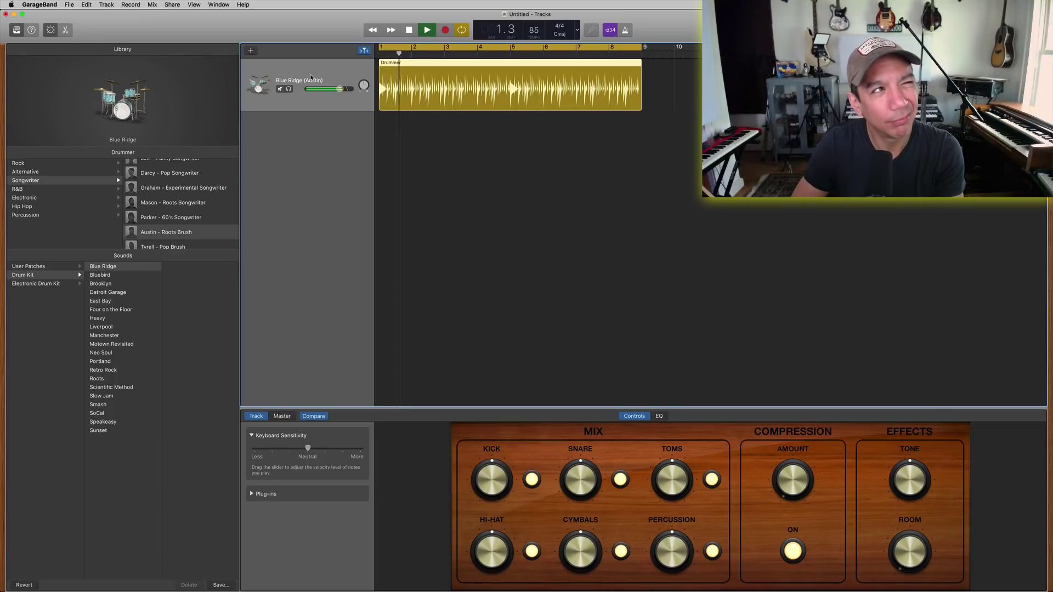
key(space)
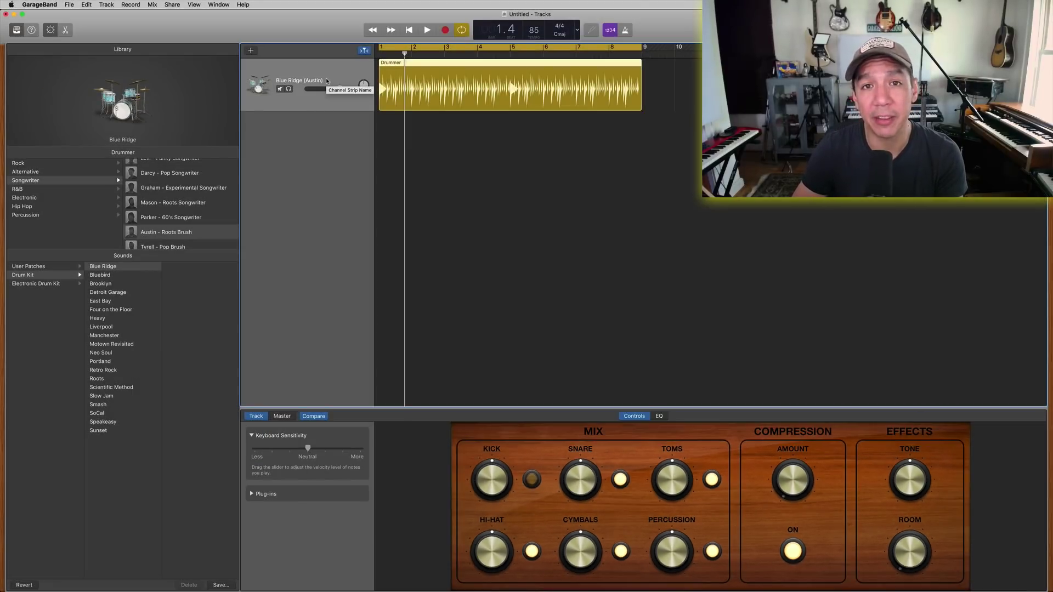
Step: Duplicate the drummer track and paste a copy of the Drummer region onto track 2
key(super+d)
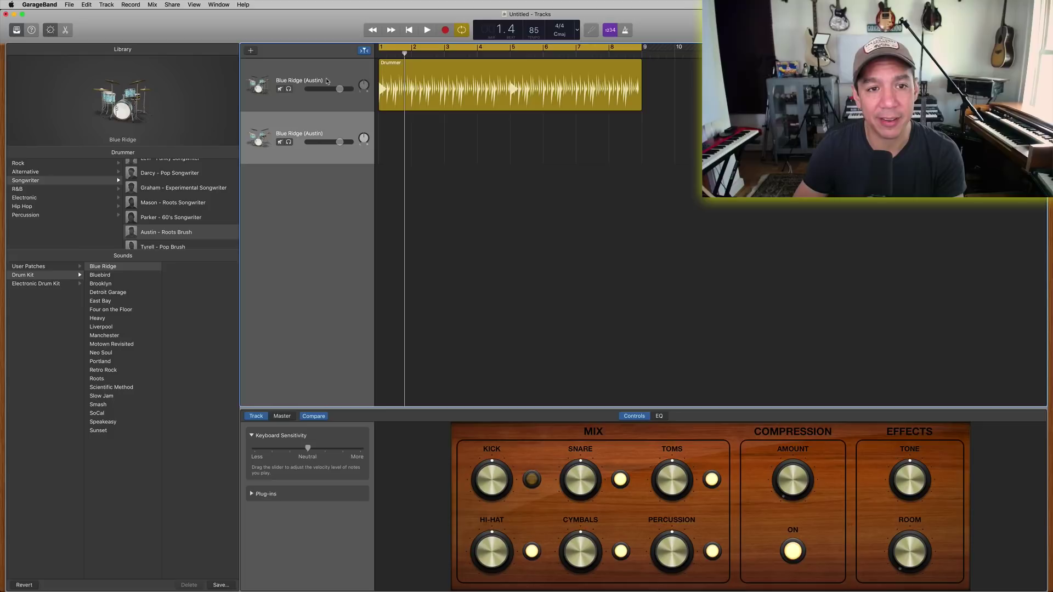
click(421, 77)
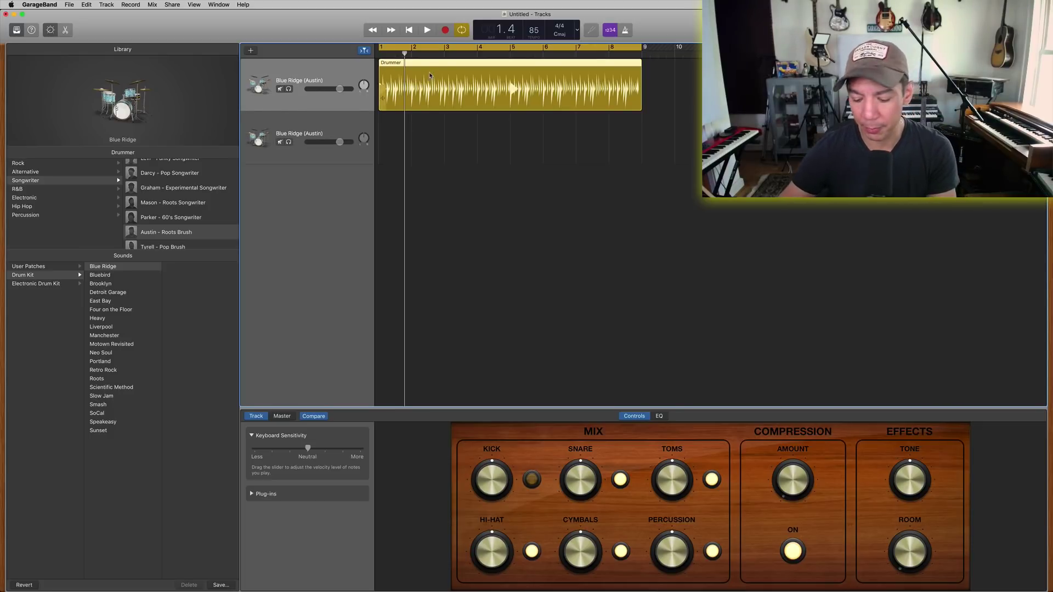
key(Return)
key(space)
click(309, 129)
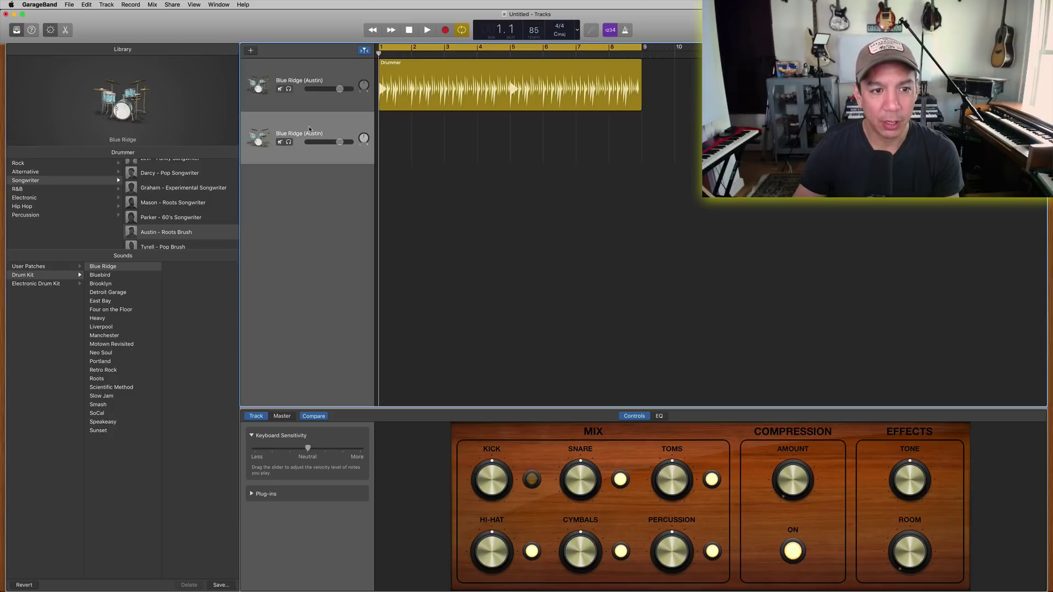
key(space)
key(super+v)
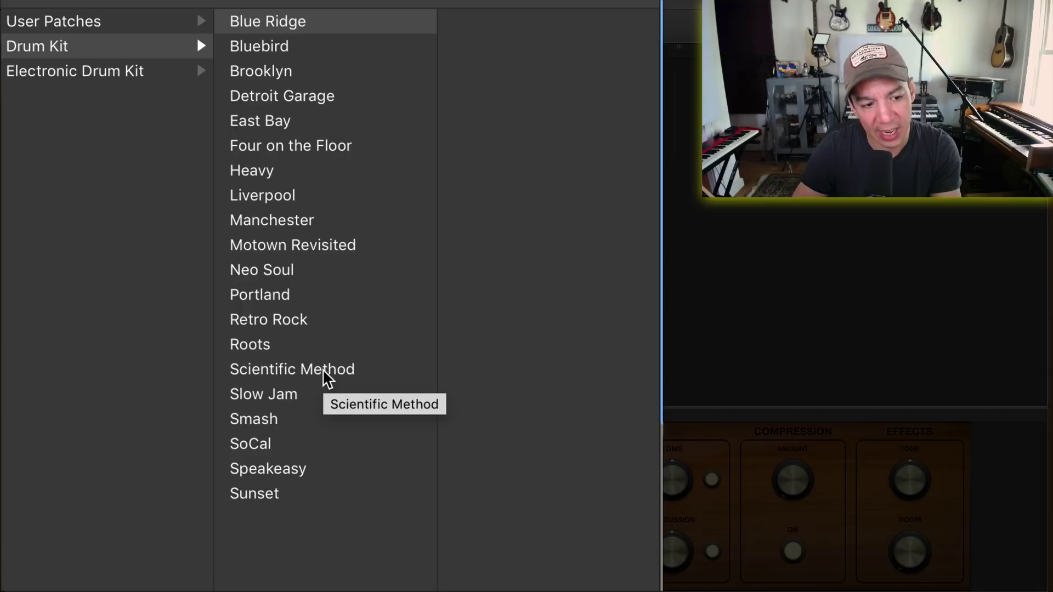
Step: Load the Scientific Method kit with percussion, cymbals and hi-hat off, then play the kick alone
click(324, 372)
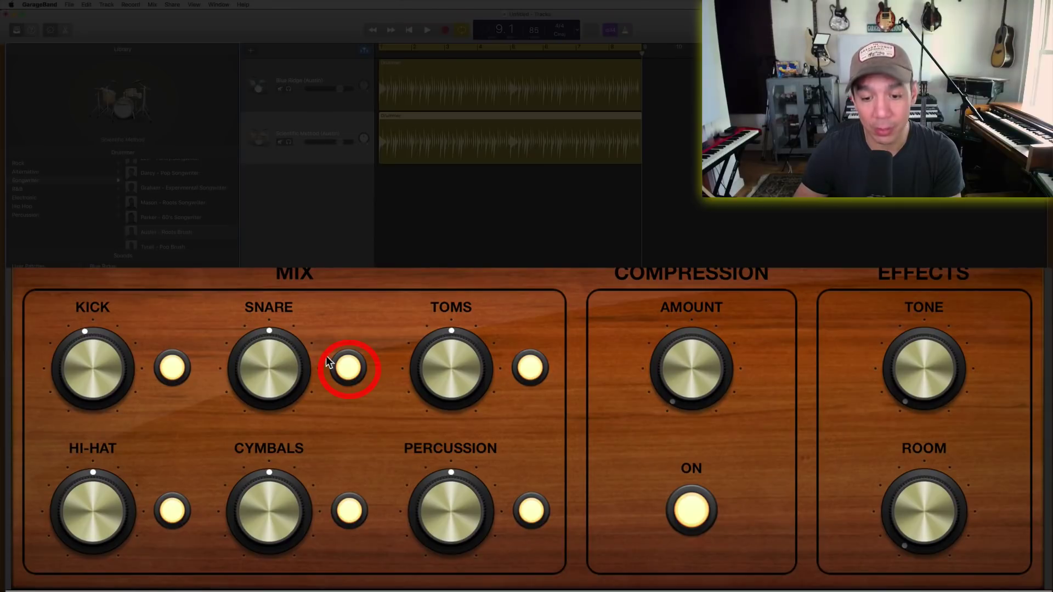
click(531, 511)
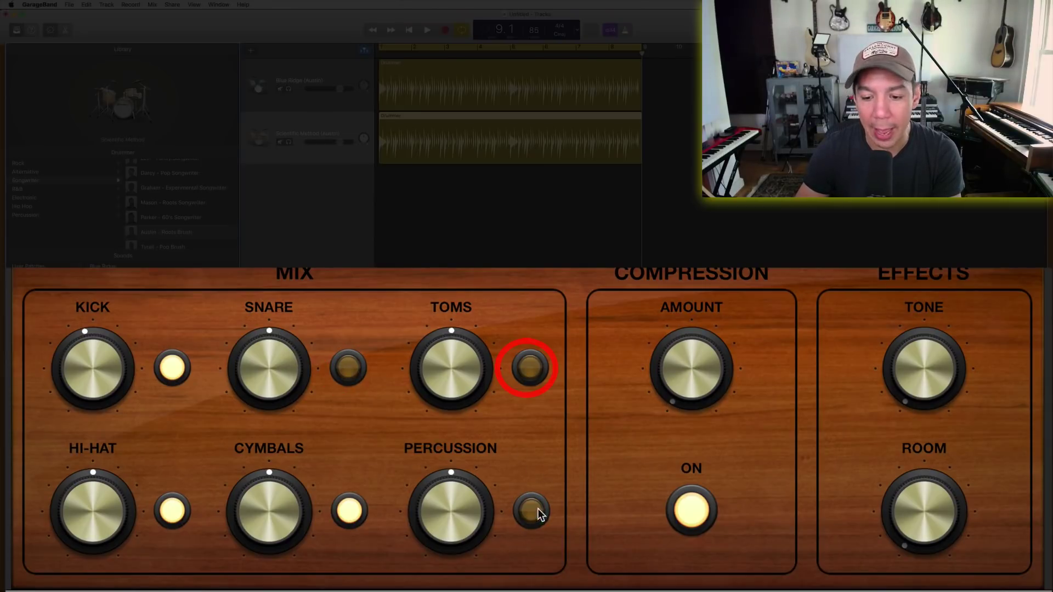
click(349, 511)
click(173, 510)
key(Return)
key(space)
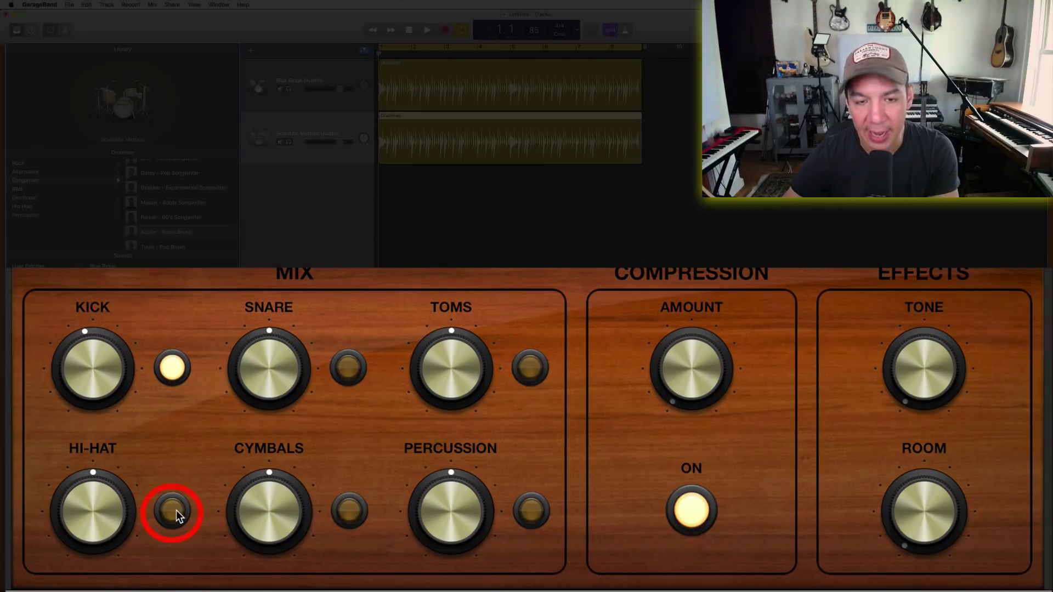
key(space)
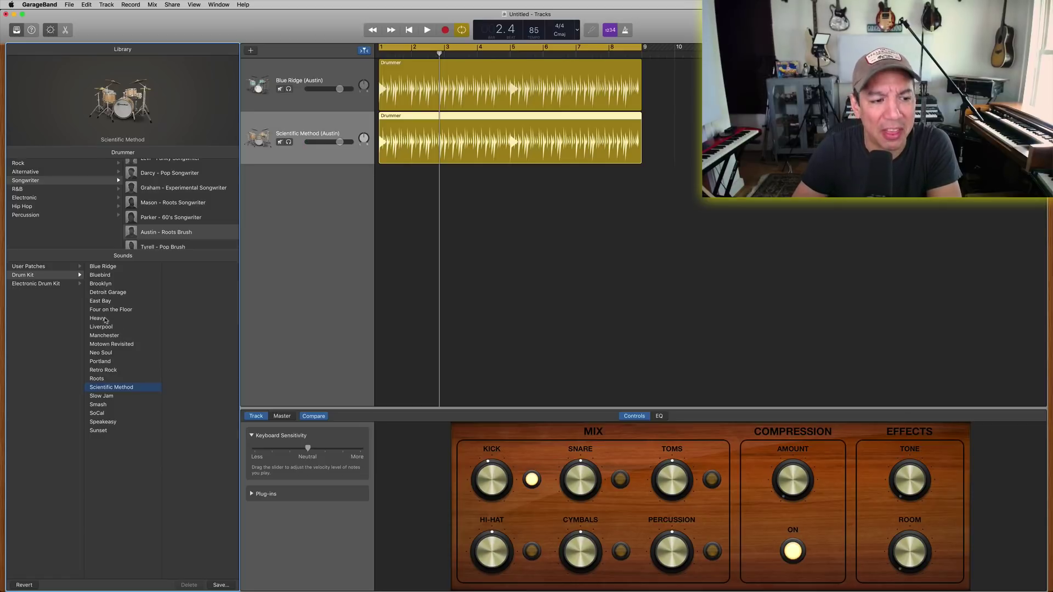
Step: Load the Heavy kit on the second track with cymbals and toms off, and play it back
click(97, 318)
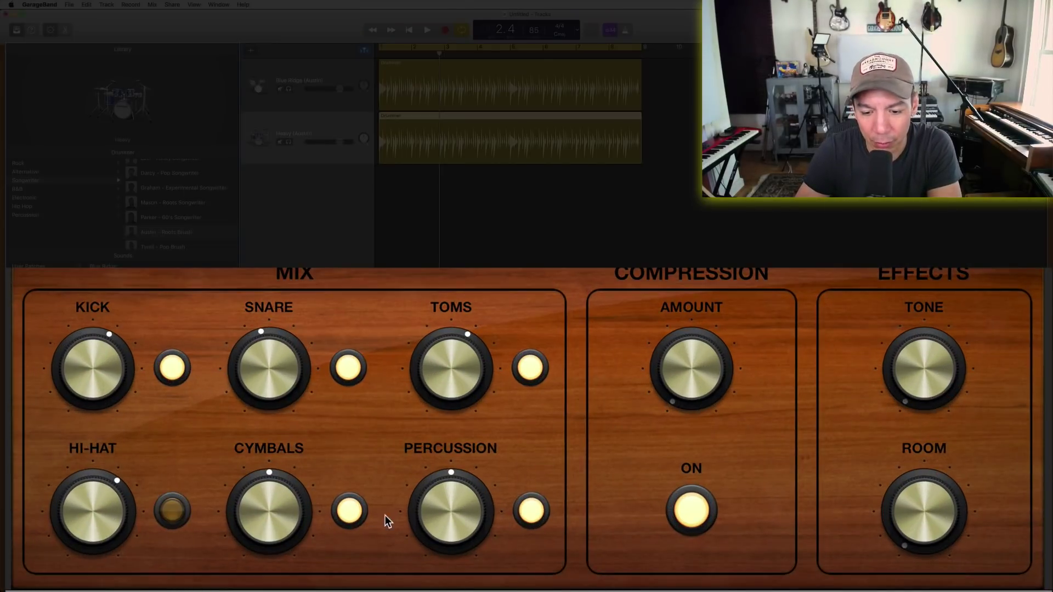
click(357, 510)
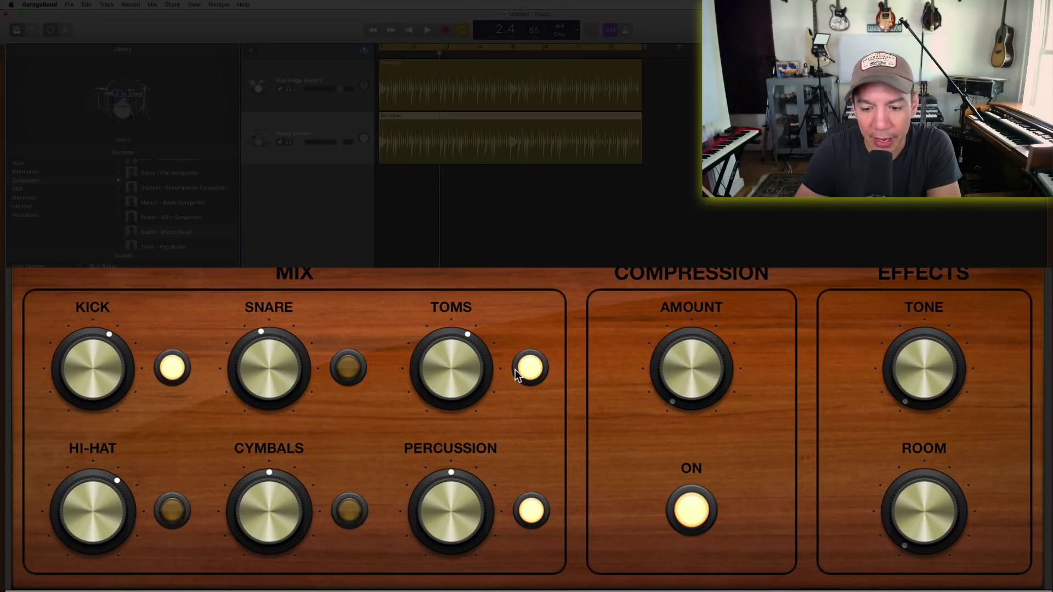
click(530, 369)
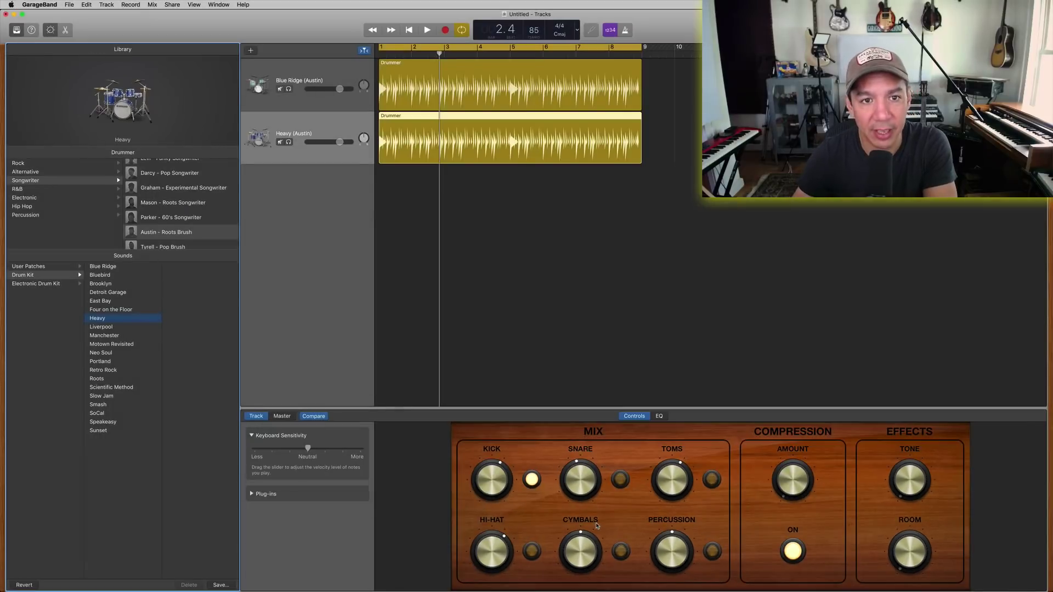
key(space)
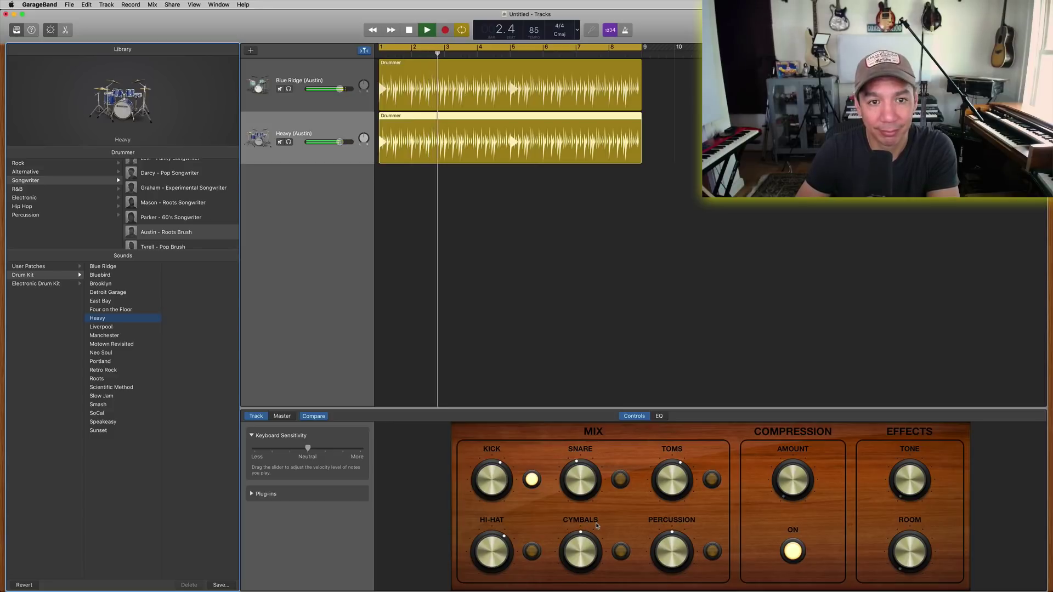
key(space)
key(Up)
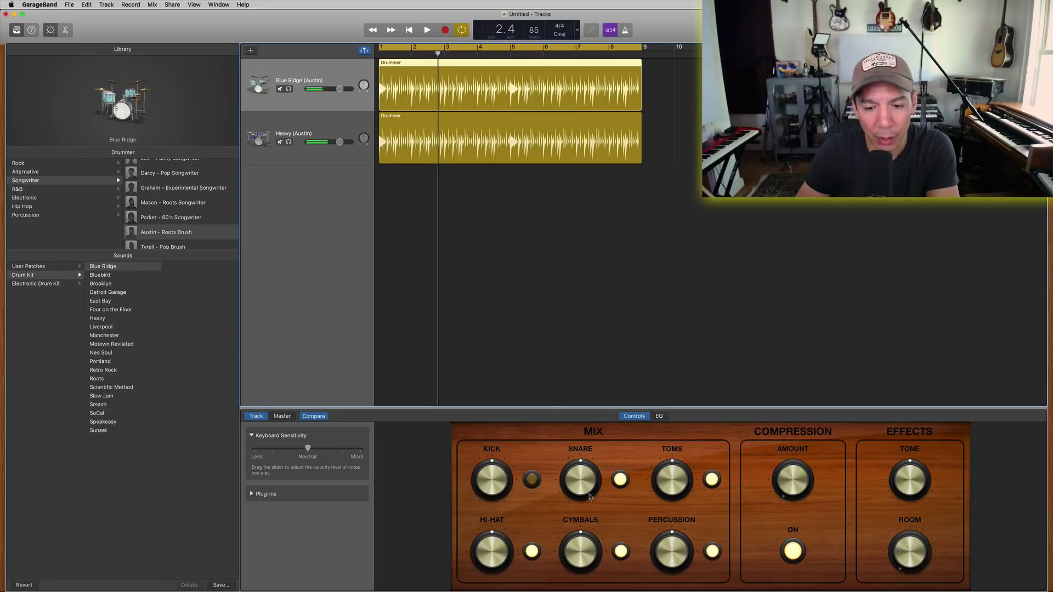
Step: Turn the Heavy kit's snare back on, play both drummer tracks, then switch the snare off again
click(318, 127)
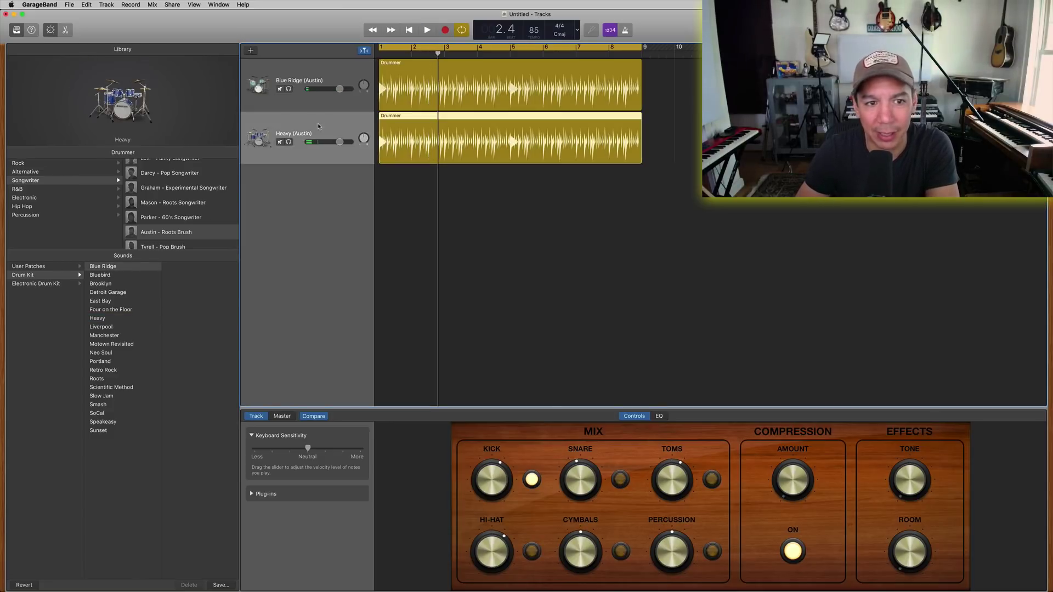
click(620, 480)
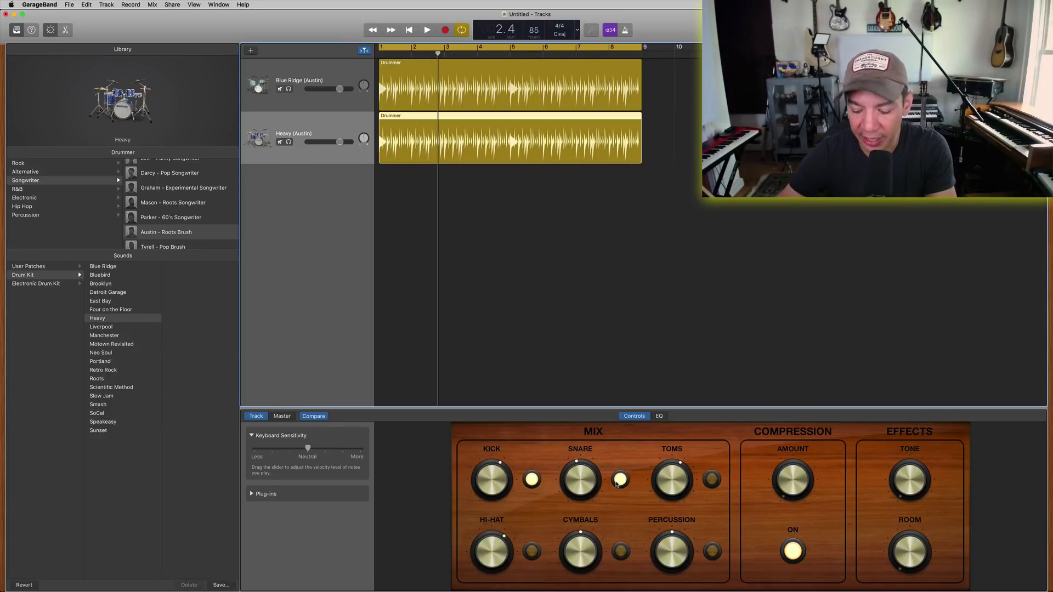
key(Return)
key(space)
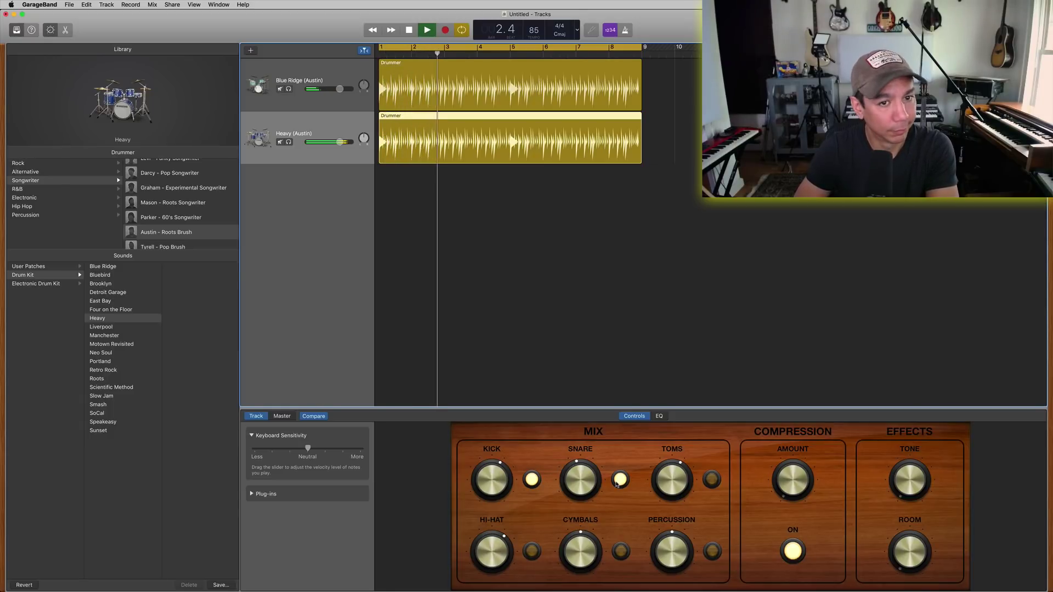
key(space)
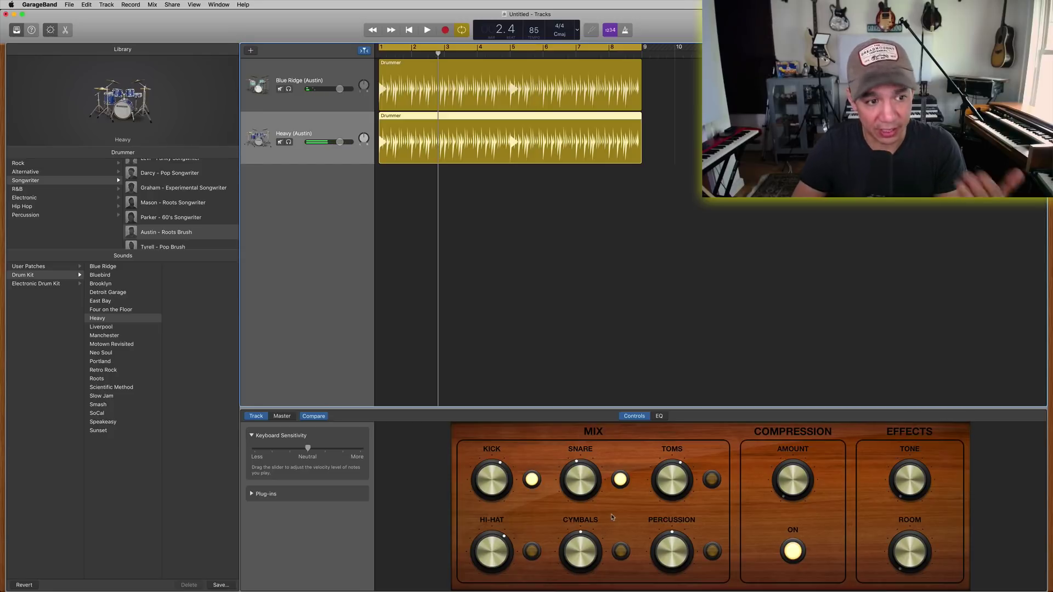
click(621, 480)
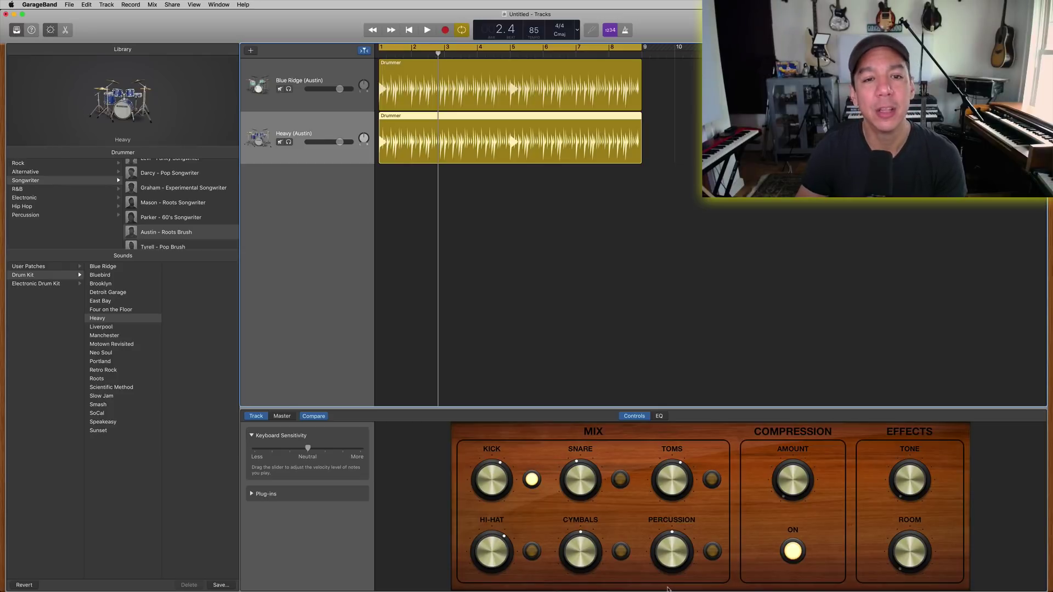
Step: Add a new drummer track with the Liverpool kit and paste the Drummer region onto it
key(Return)
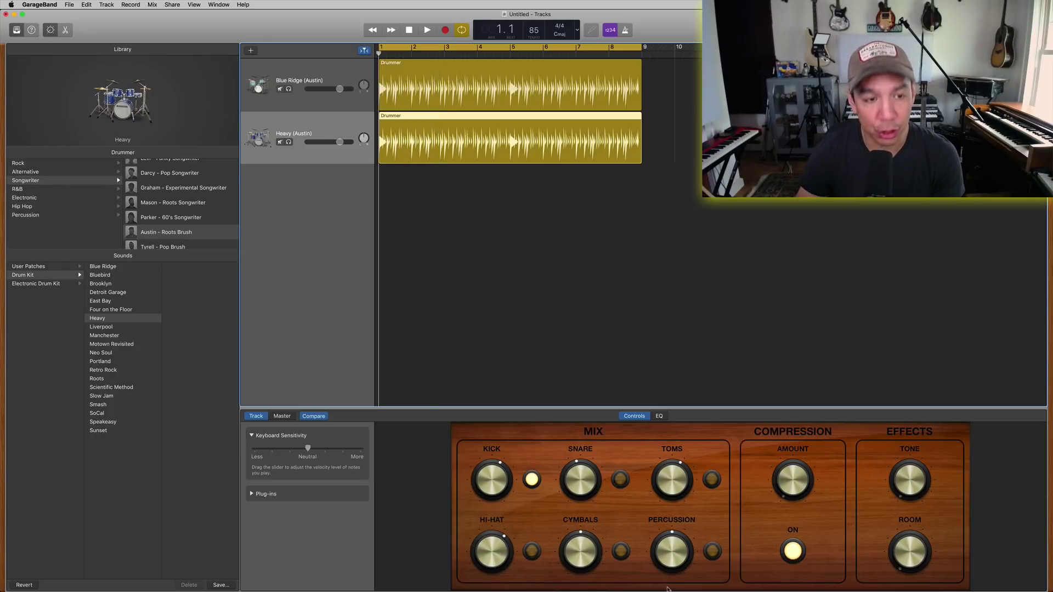
key(super+d)
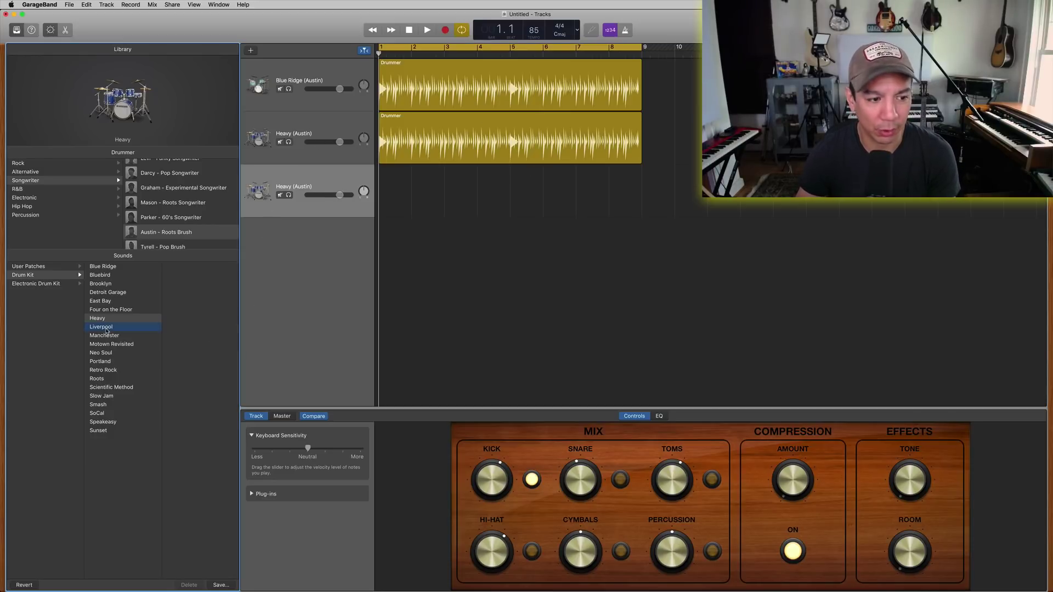
click(106, 328)
click(309, 129)
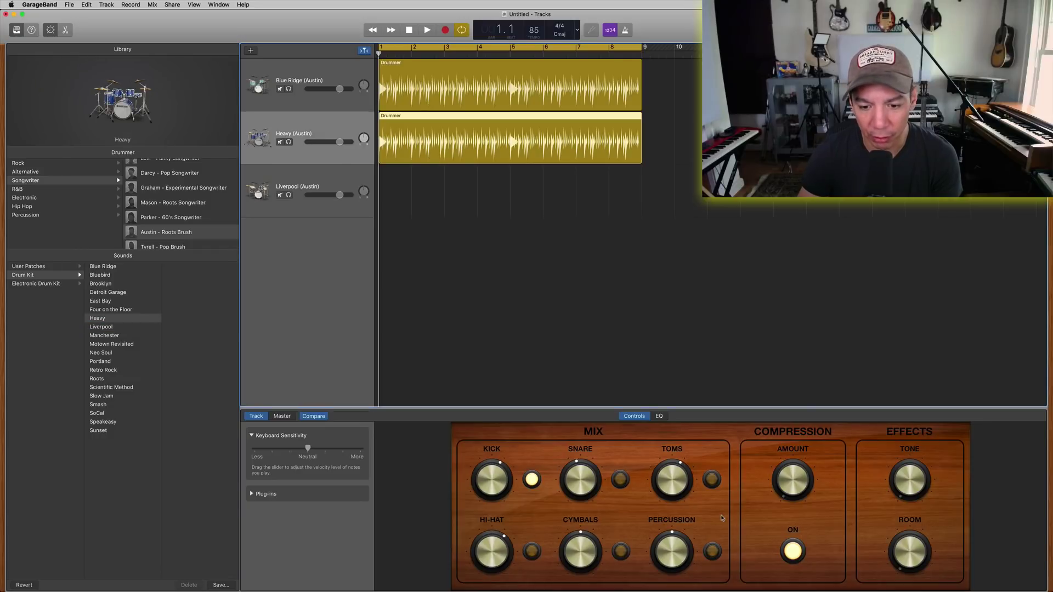
click(331, 188)
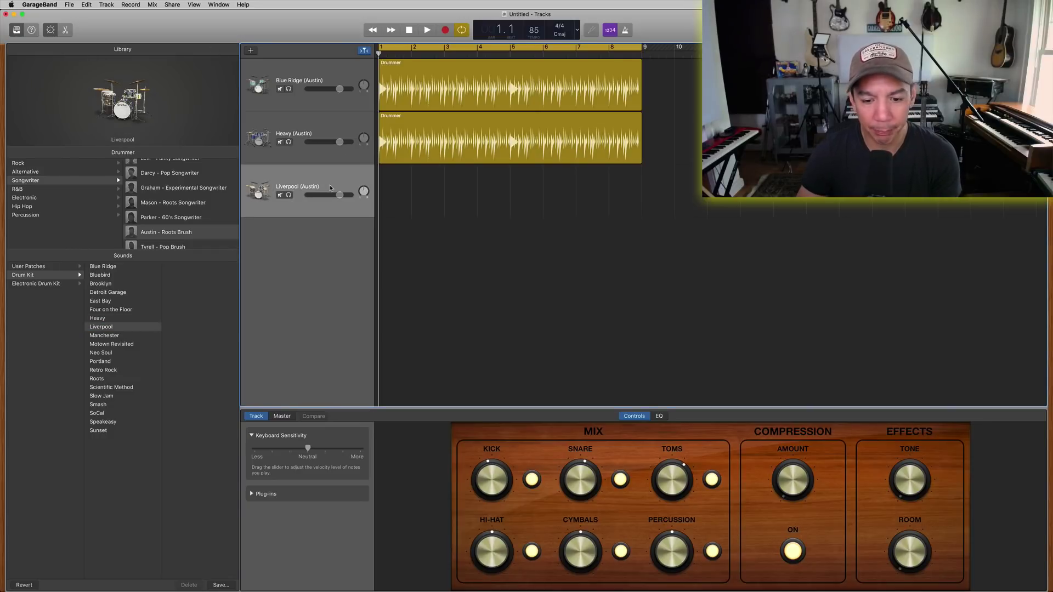
click(441, 149)
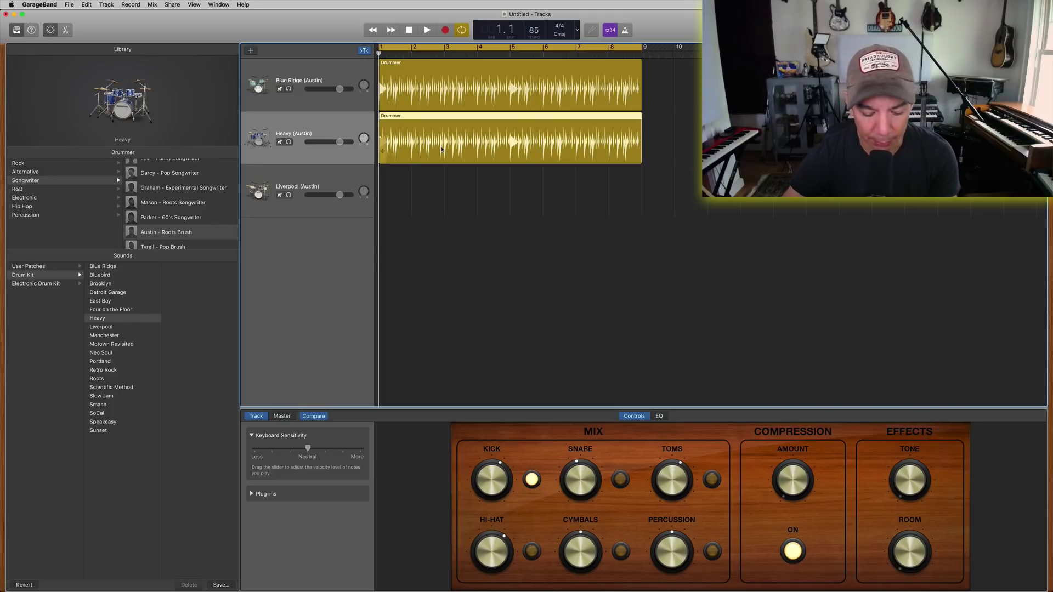
click(444, 189)
key(super+v)
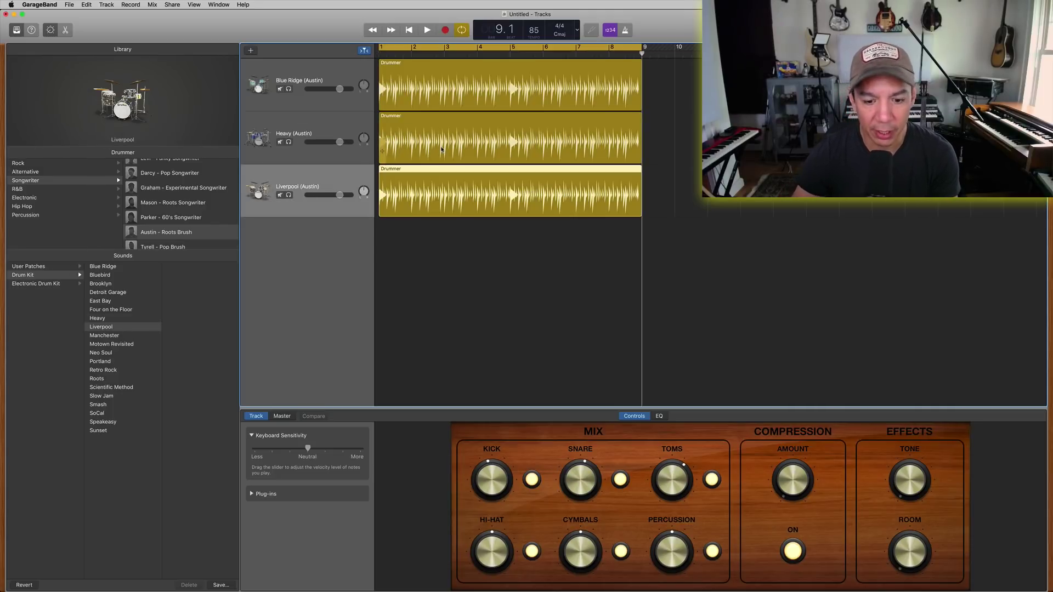
Step: Switch off the Liverpool kit's kick, hi-hat, cymbals, percussion and toms, leaving only snare
click(532, 479)
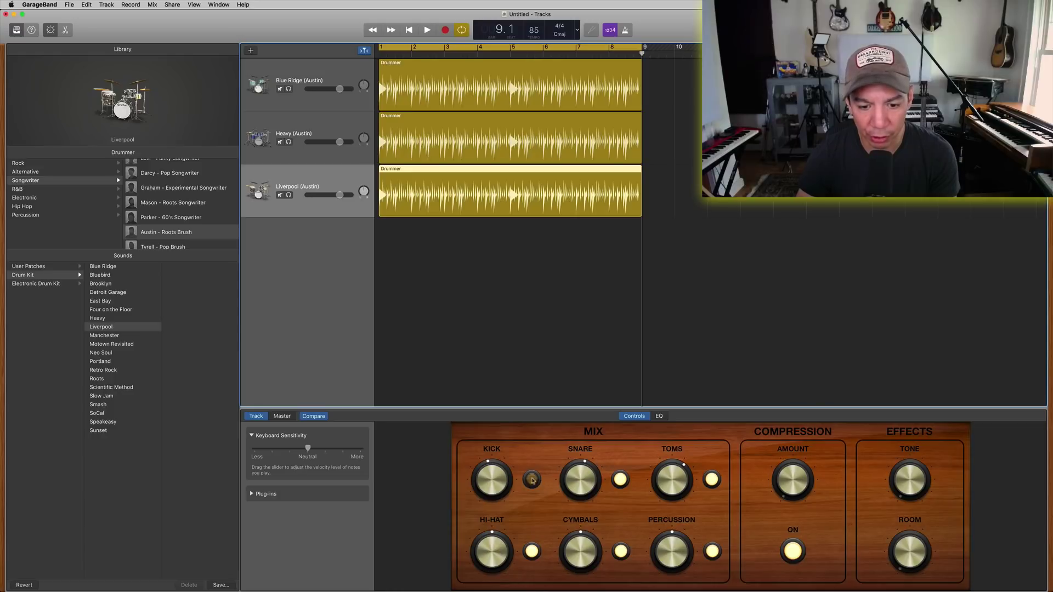
click(533, 554)
click(621, 553)
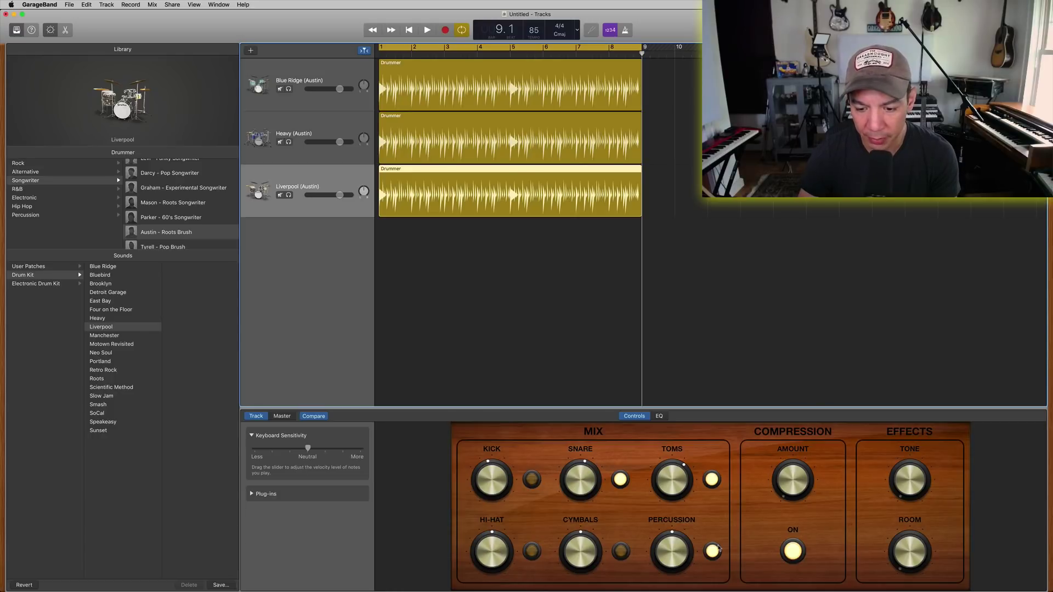
click(713, 551)
click(712, 480)
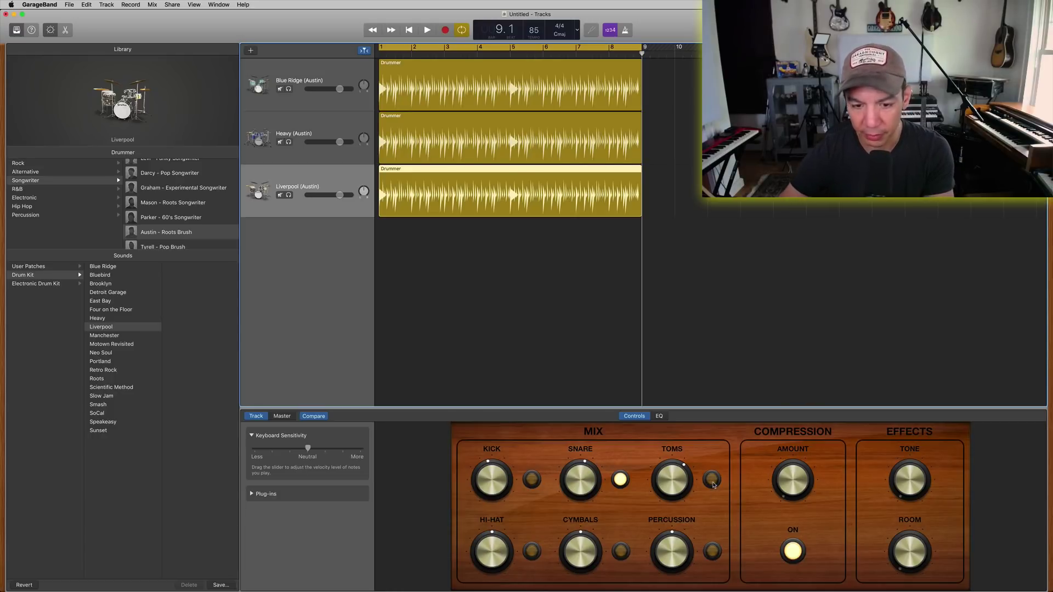
Step: Play the mix and lower the Liverpool track's volume to about -3.3 dB
key(space)
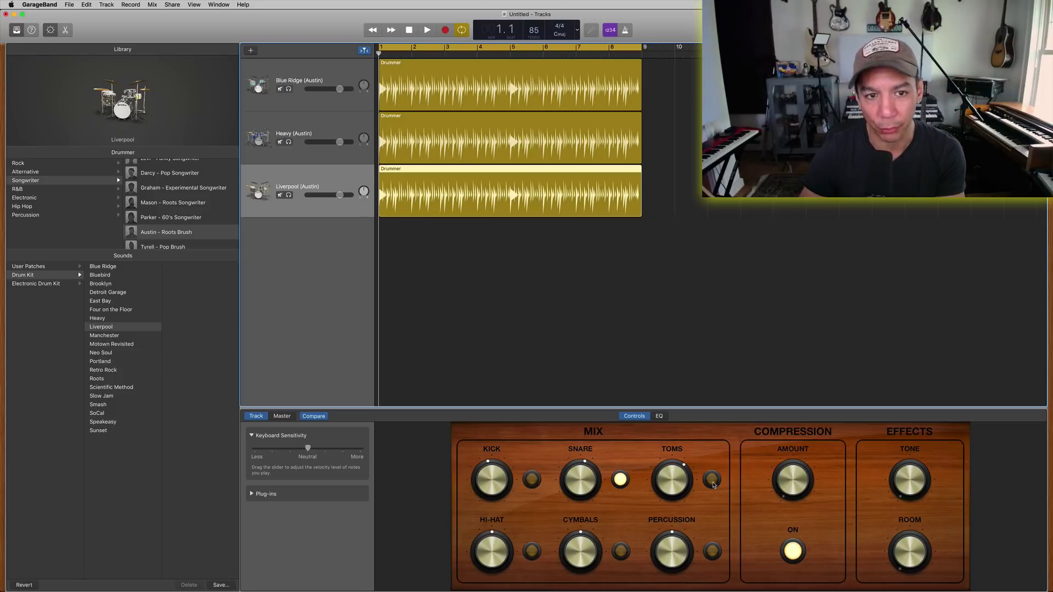
key(space)
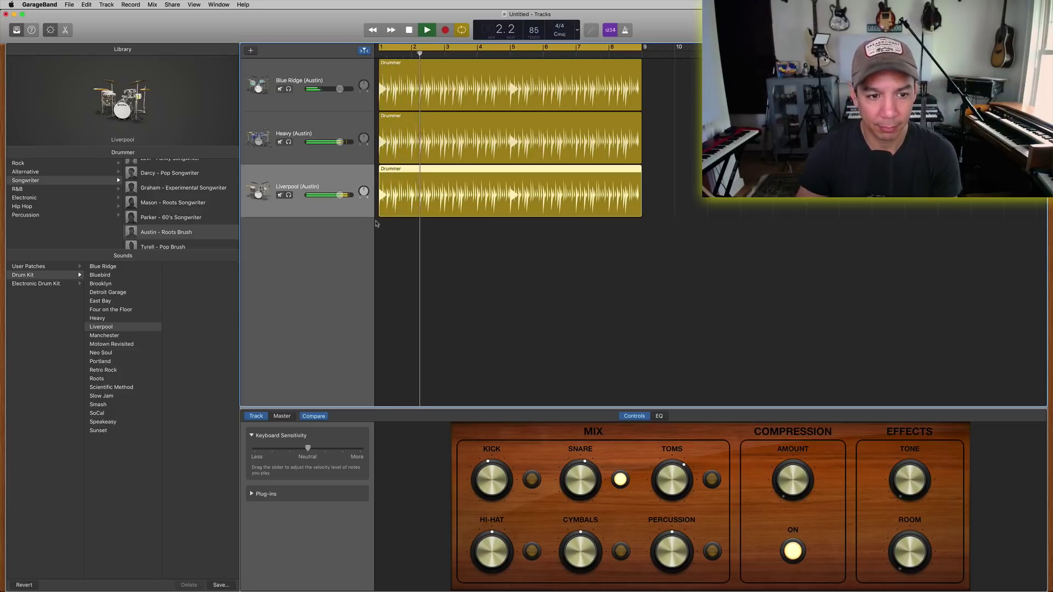
mouse_move(340, 195)
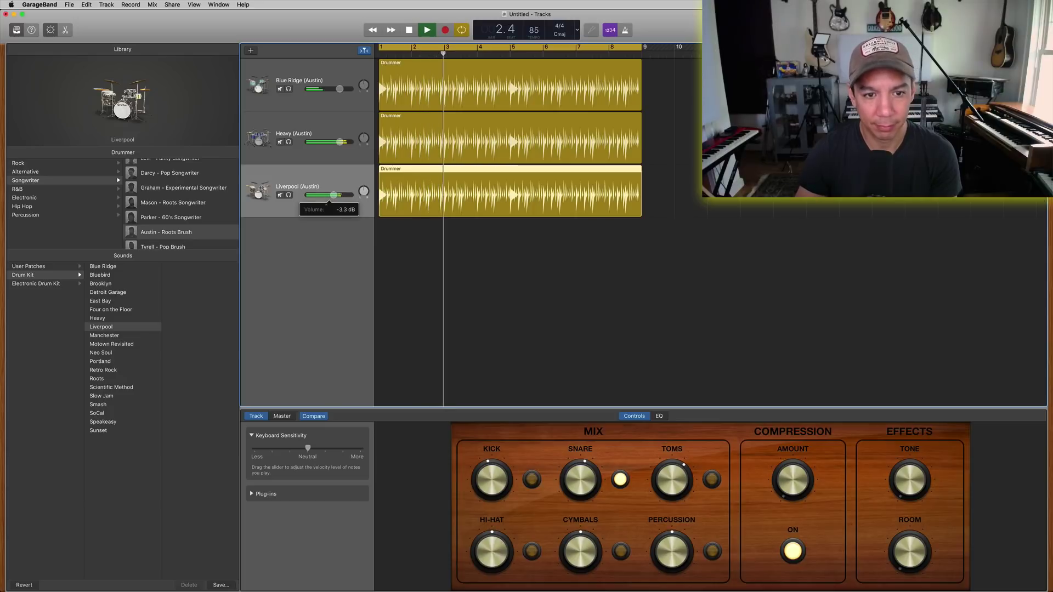
drag(340, 196, 333, 196)
key(space)
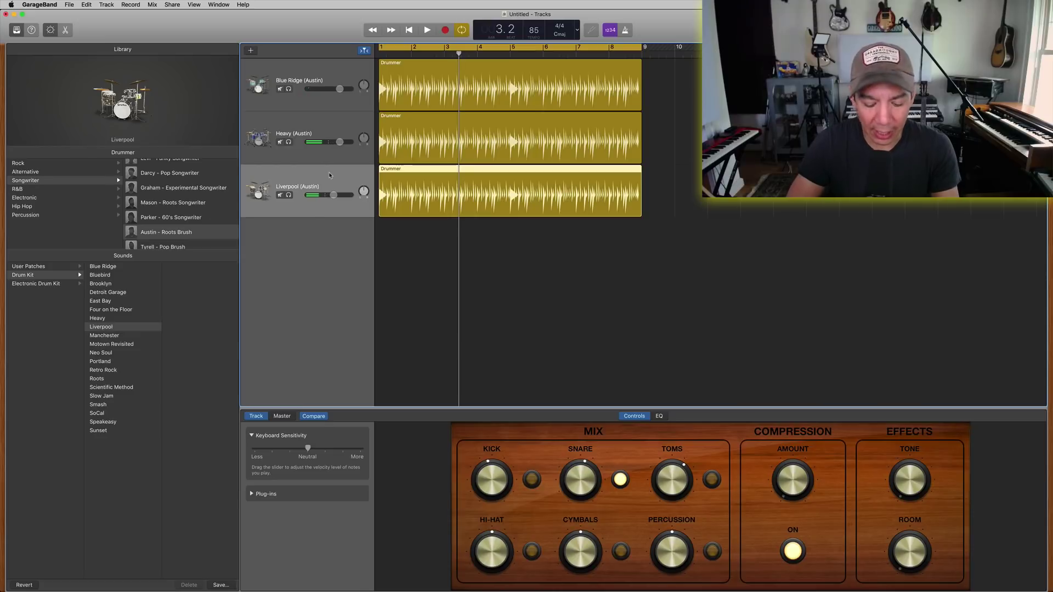
Step: Duplicate the Liverpool (Austin) track twice, giving six tracks in total
key(super+d)
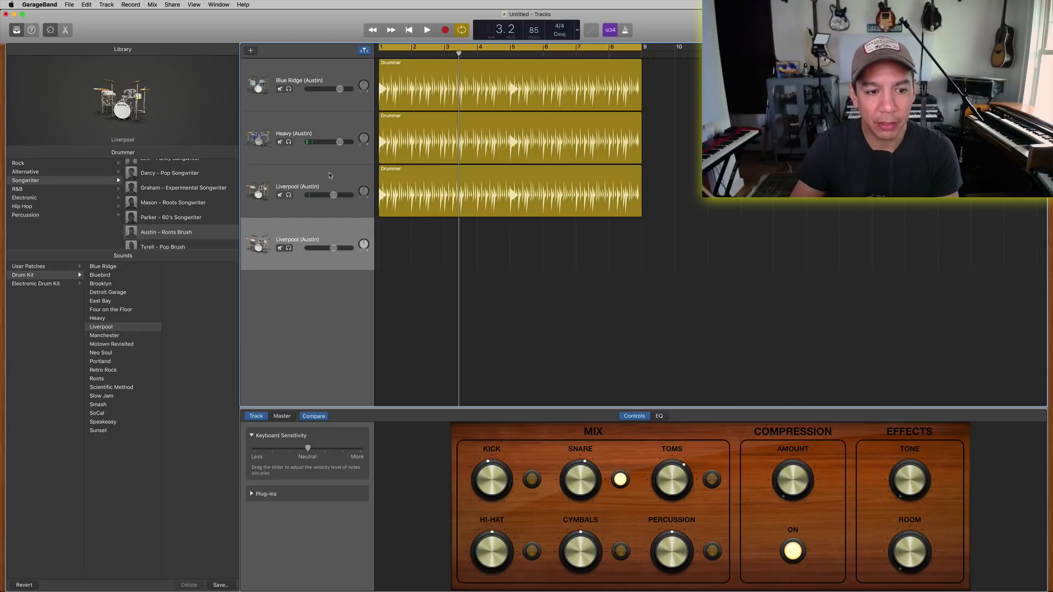
key(super+d)
key(super+d)
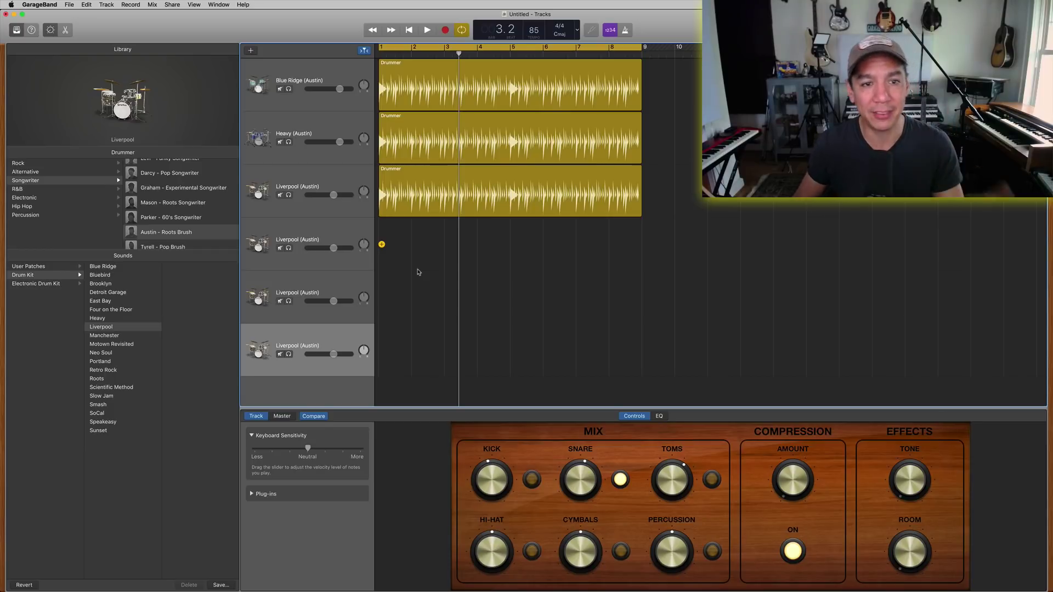
Step: Select the Blue Ridge track and toggle the sound library off, on, and off again
click(331, 80)
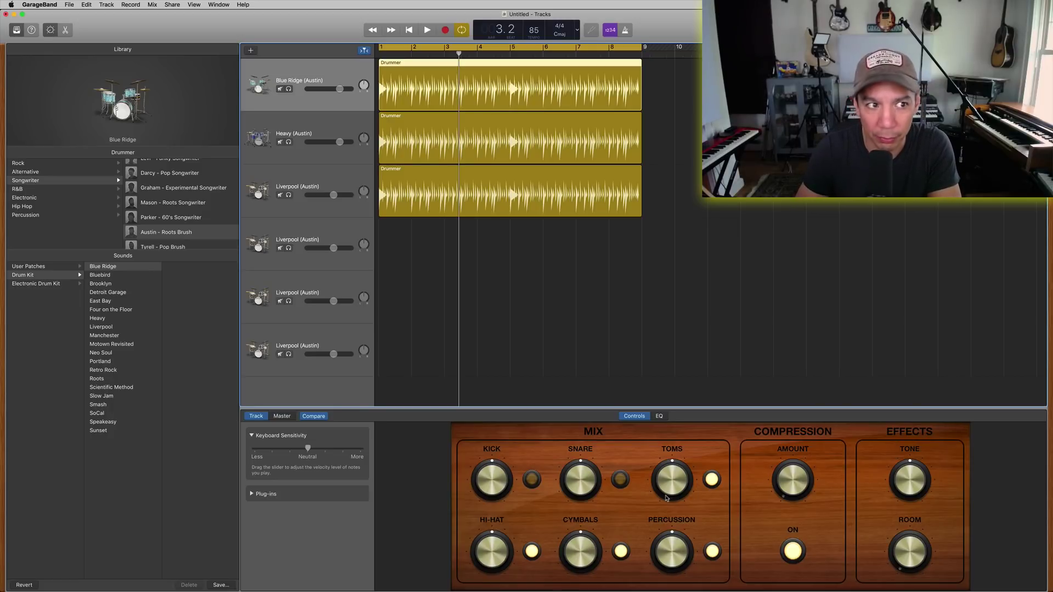
click(16, 30)
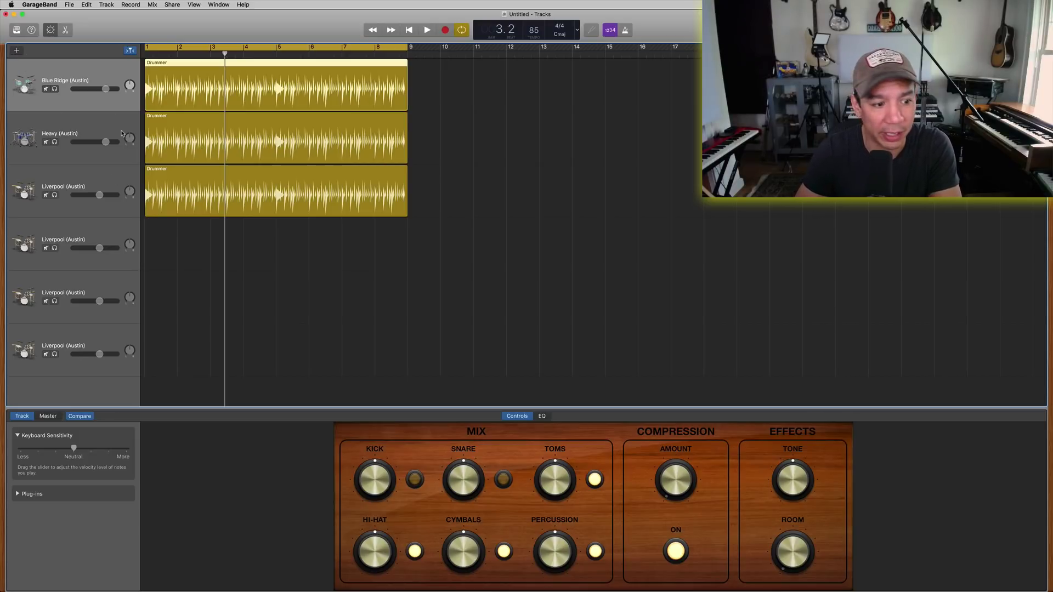
click(16, 30)
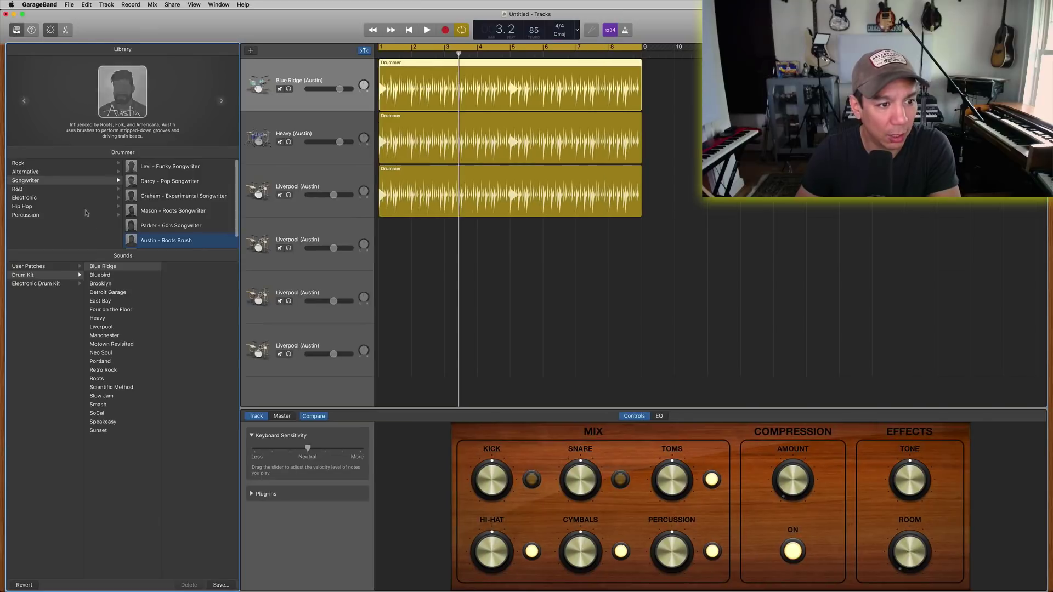
click(16, 30)
Step: Create a new software instrument track loaded with the Blue Ridge drum kit
click(17, 51)
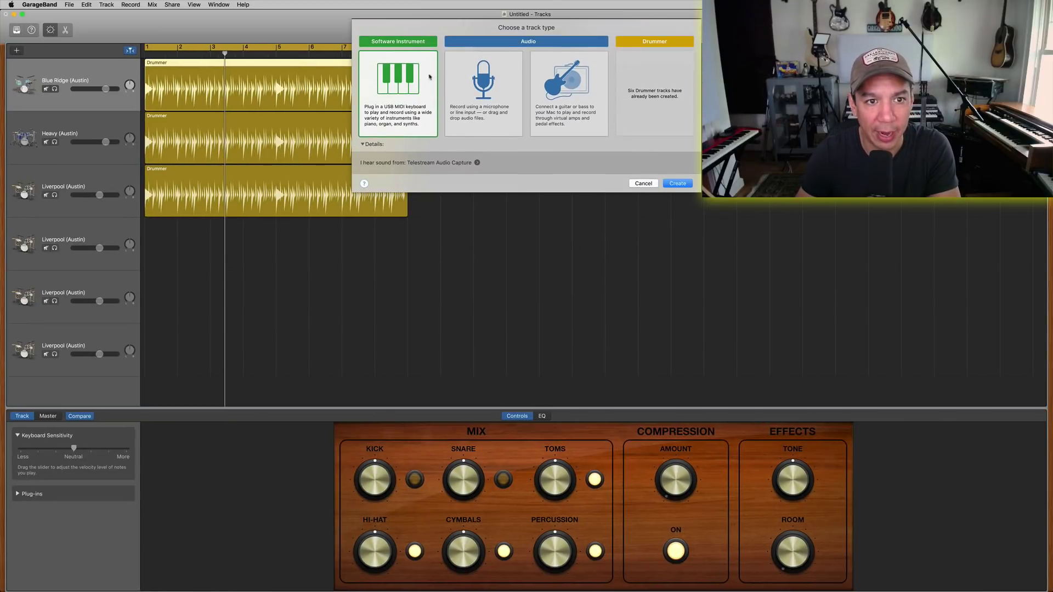
click(673, 185)
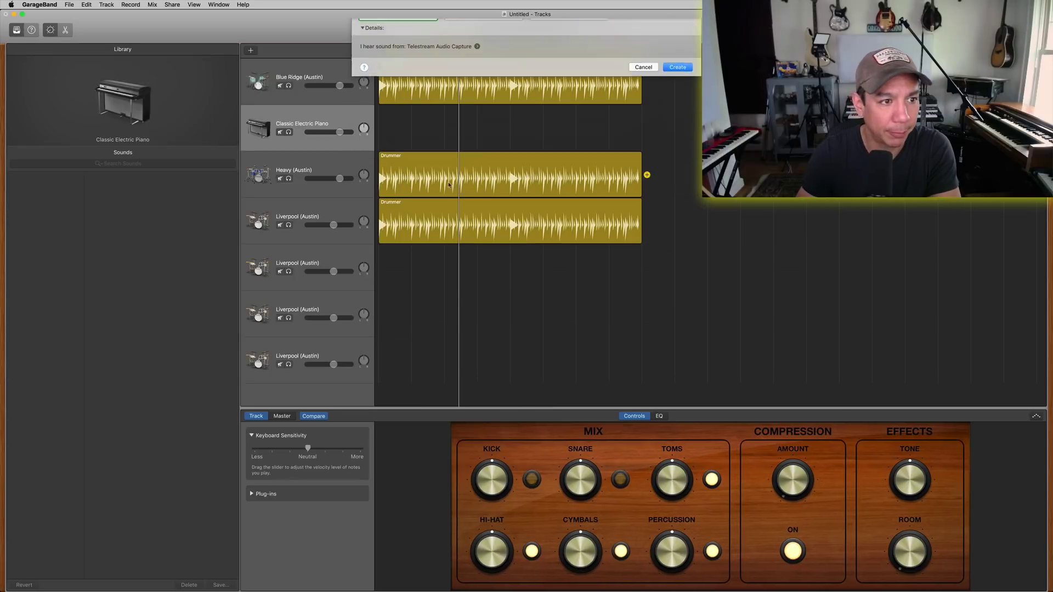
click(33, 194)
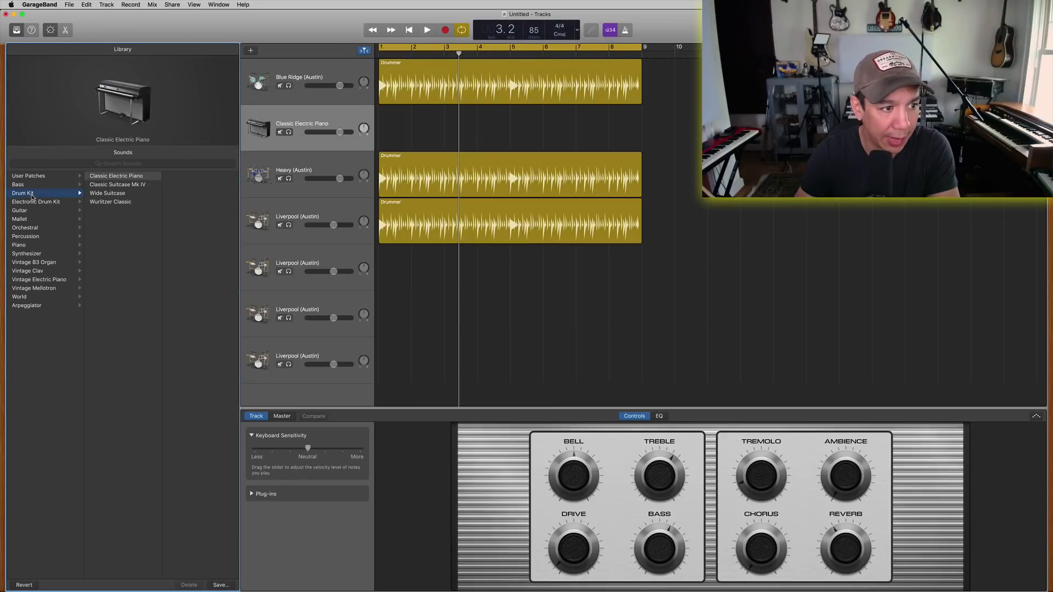
click(113, 177)
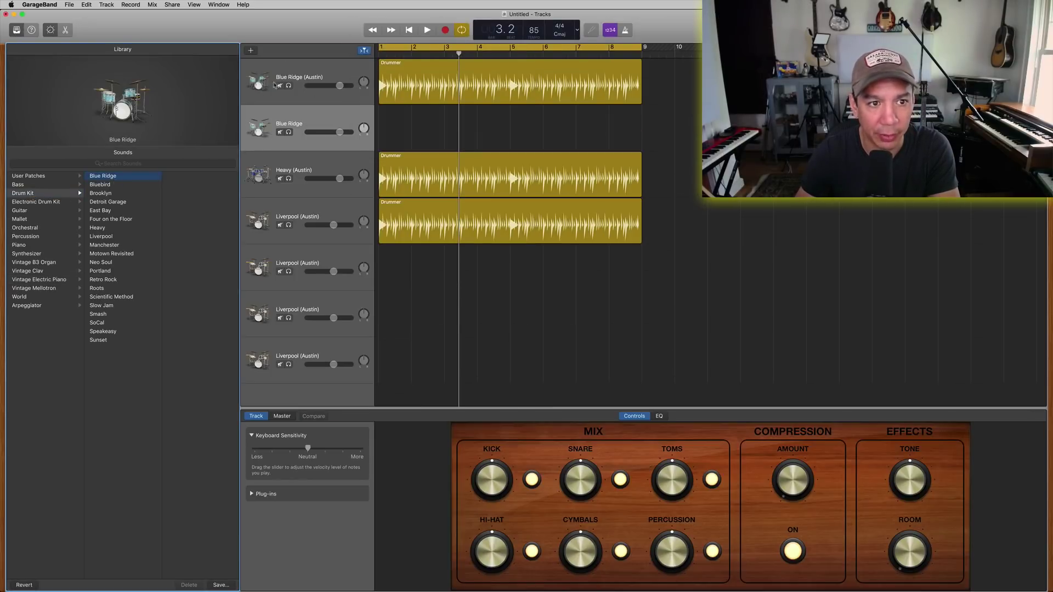
Step: Paste the Blue Ridge Drummer region onto the new track as MIDI, solo it and play
click(410, 97)
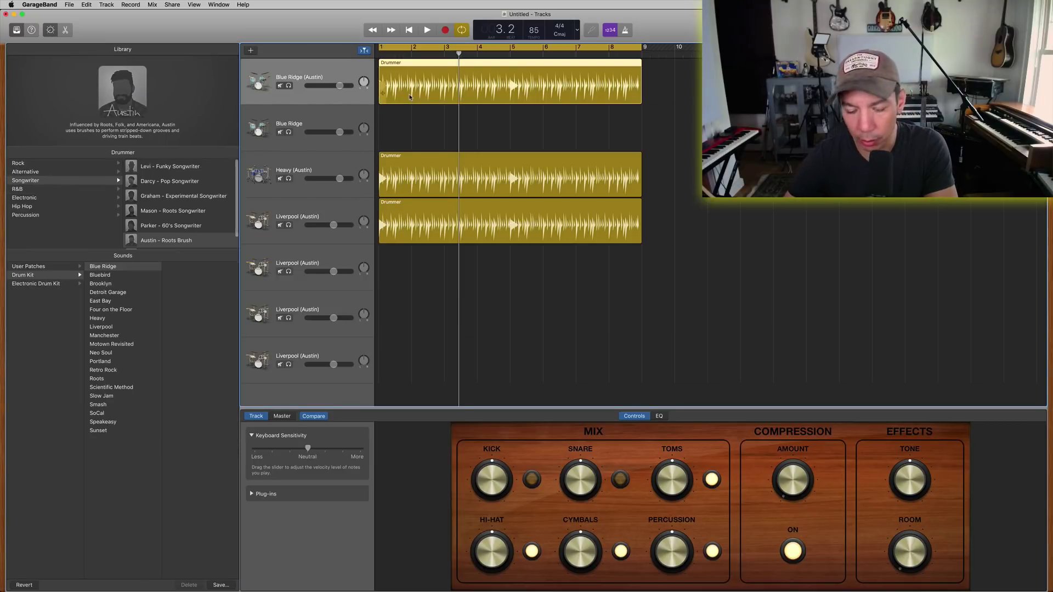
key(Return)
key(space)
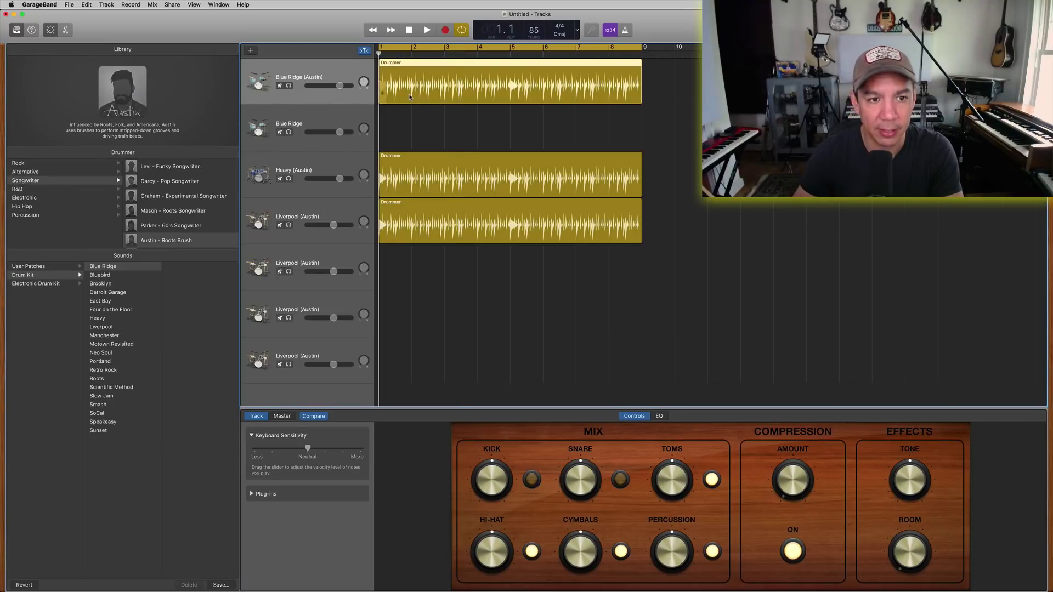
click(322, 116)
key(super+v)
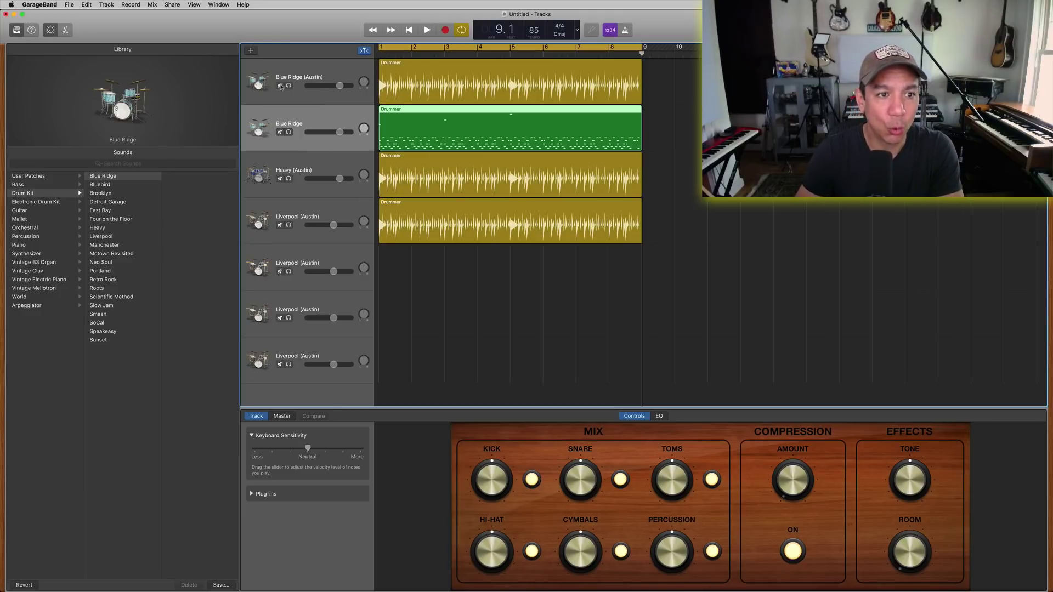
click(289, 132)
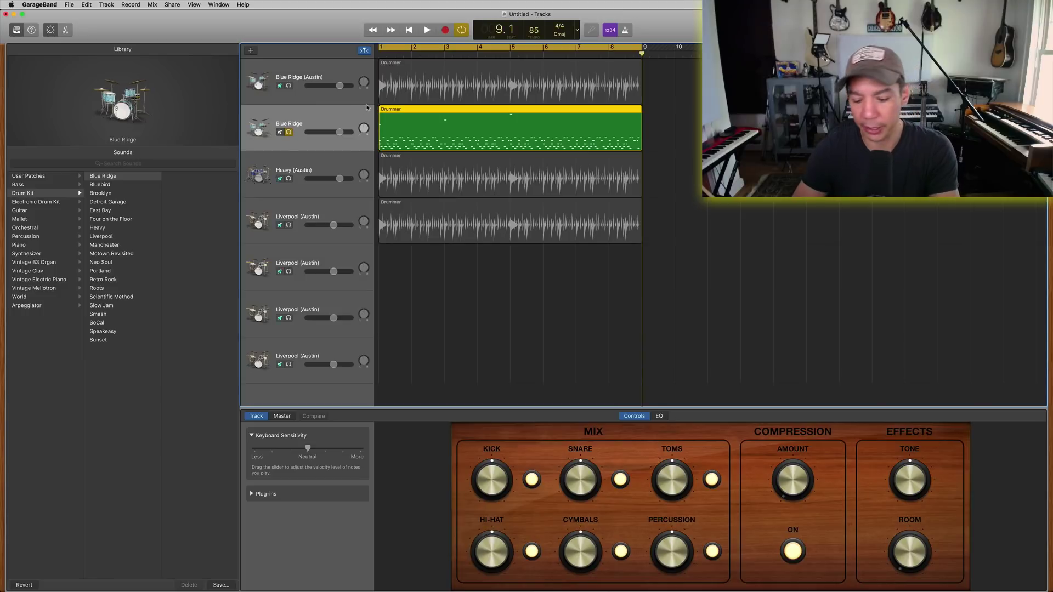
key(space)
key(space)
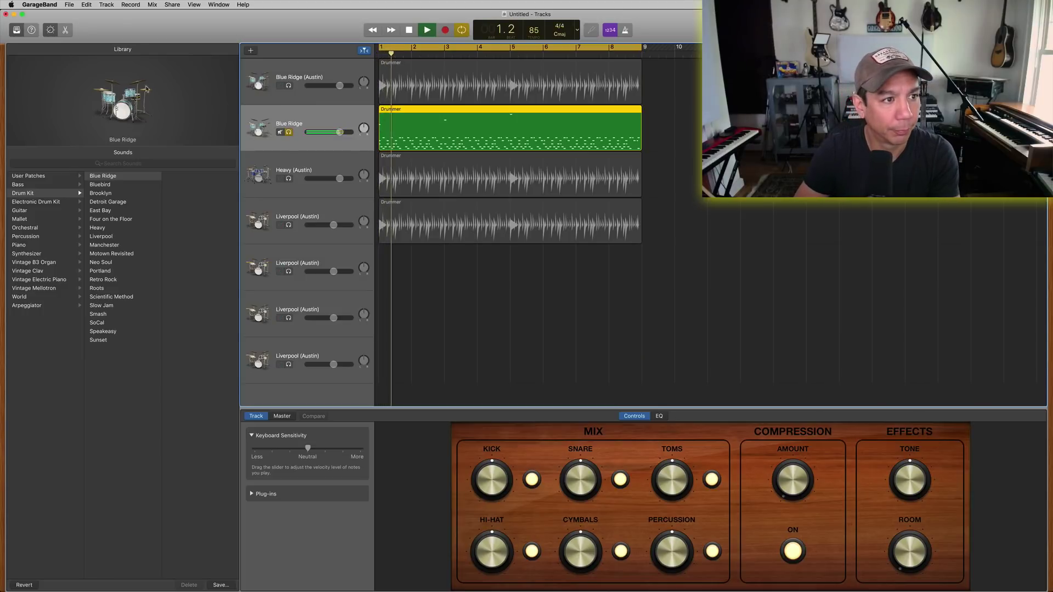
key(space)
Step: In the Piano Roll, select all 39 snare notes and raise their velocity from 36 to 67
click(65, 30)
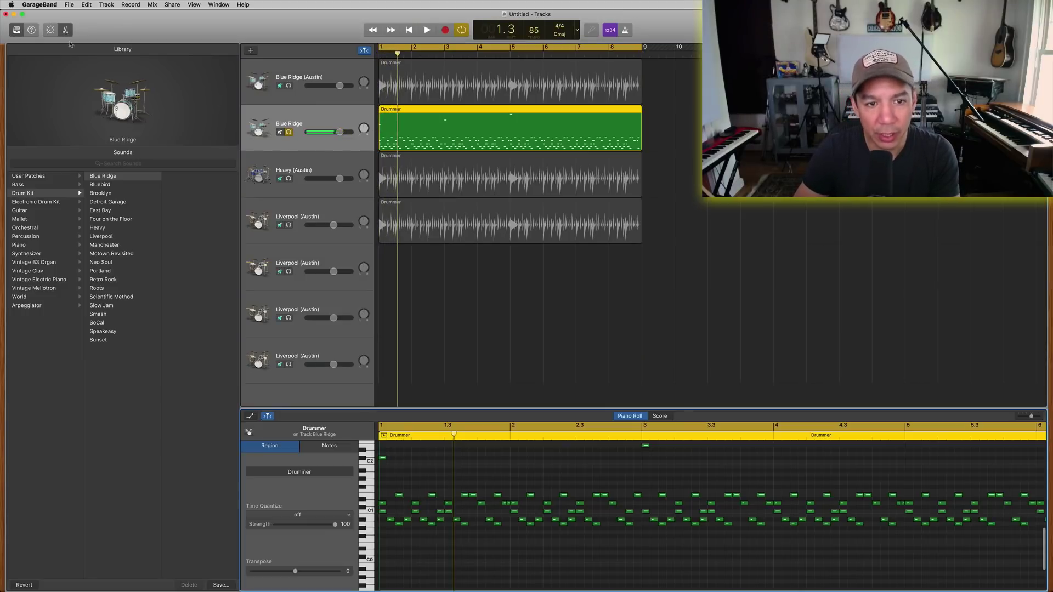
click(17, 31)
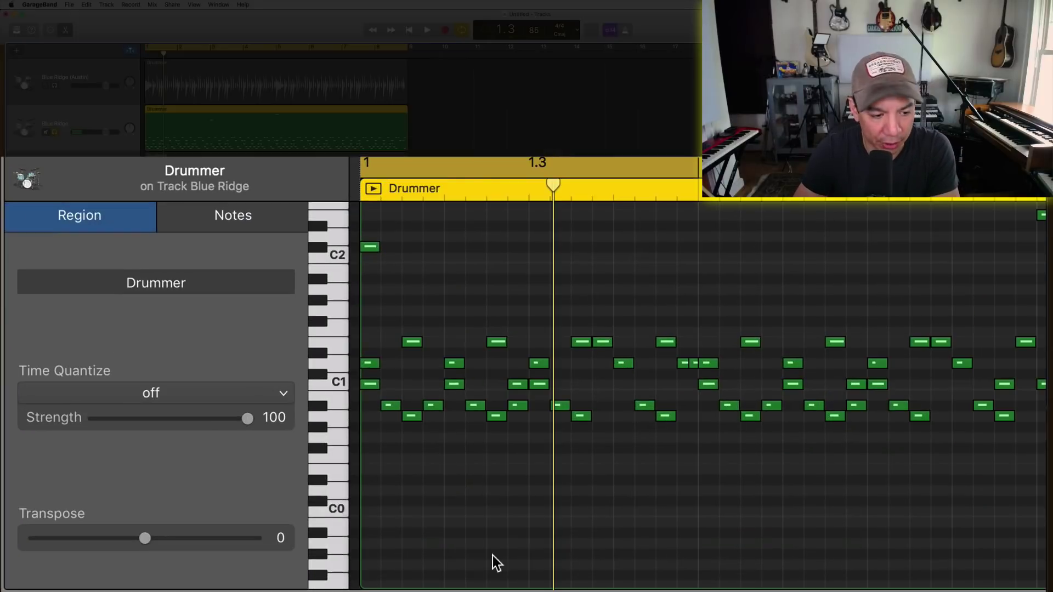
click(371, 385)
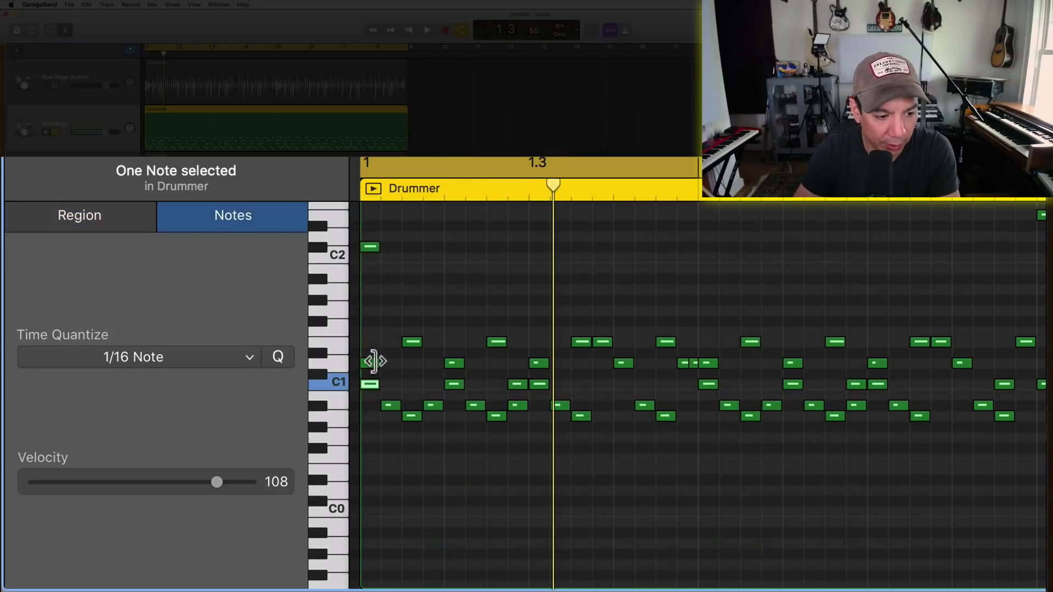
click(373, 363)
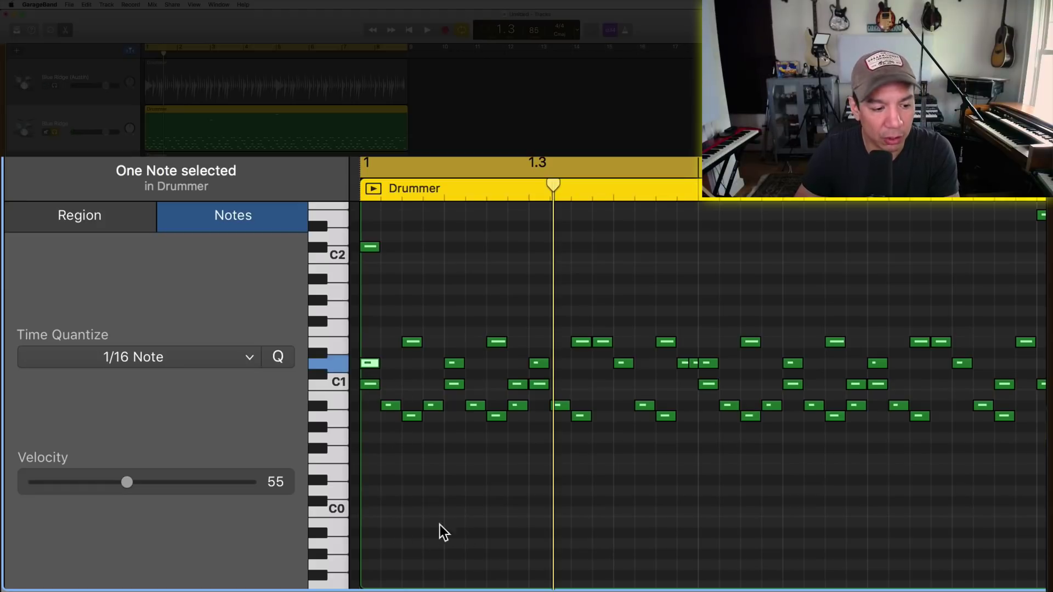
click(457, 521)
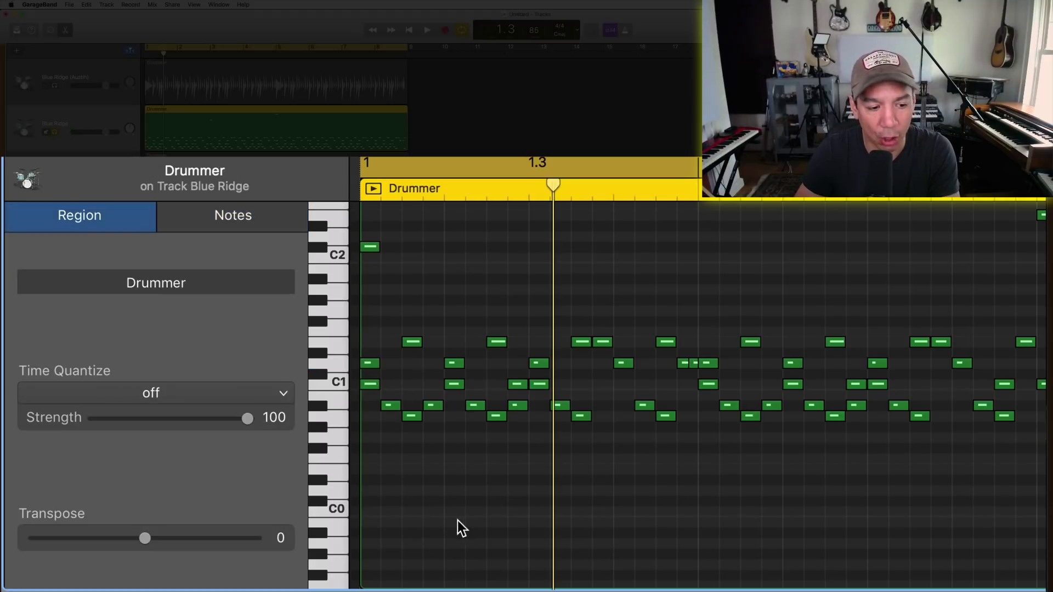
click(334, 362)
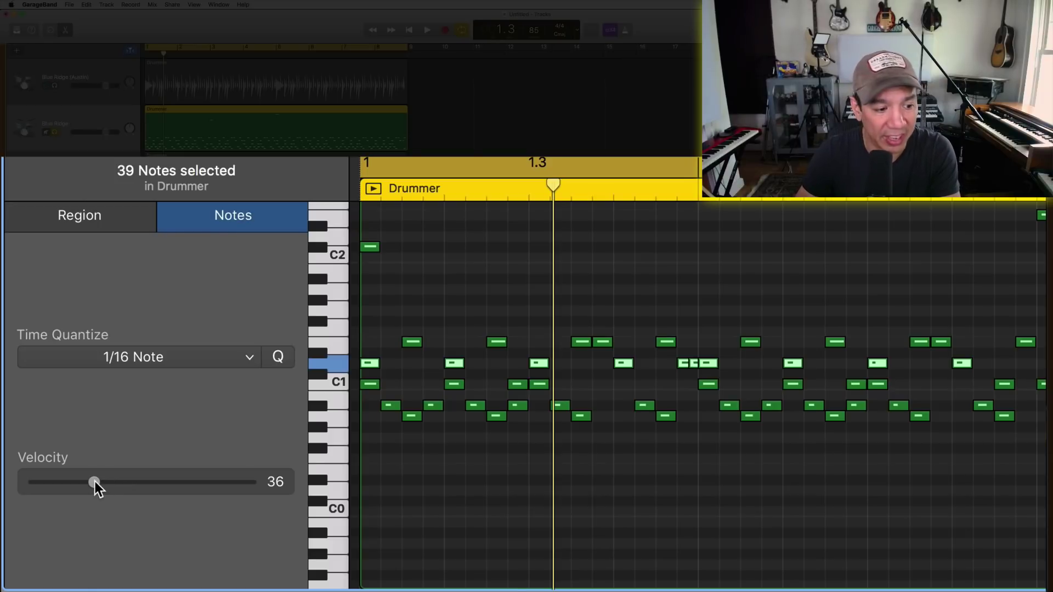
drag(96, 482, 147, 483)
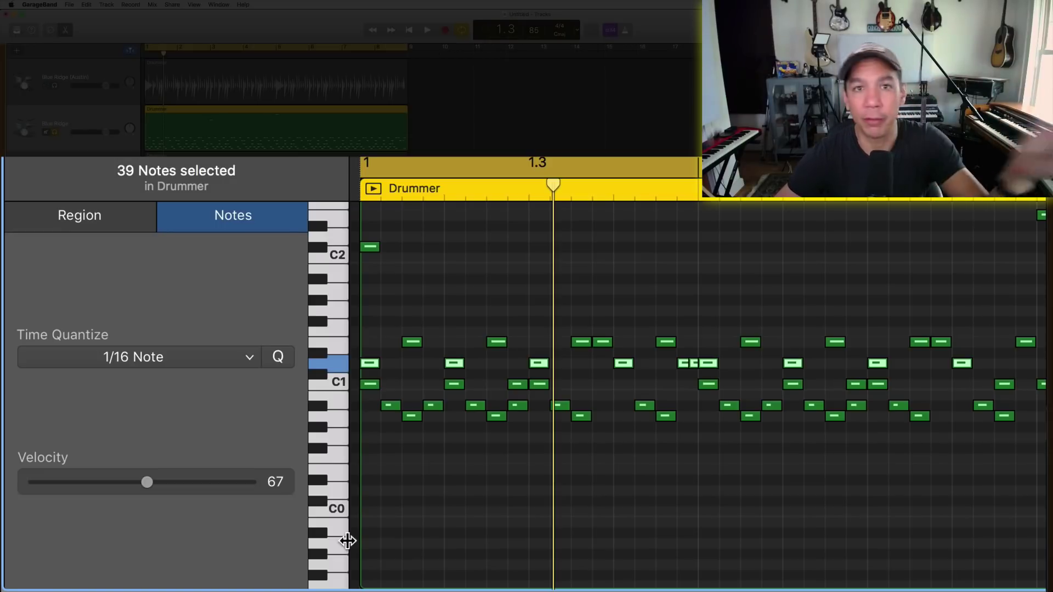
Step: Play the snare at velocity 67, then drop it to 32 and replay for comparison
key(Return)
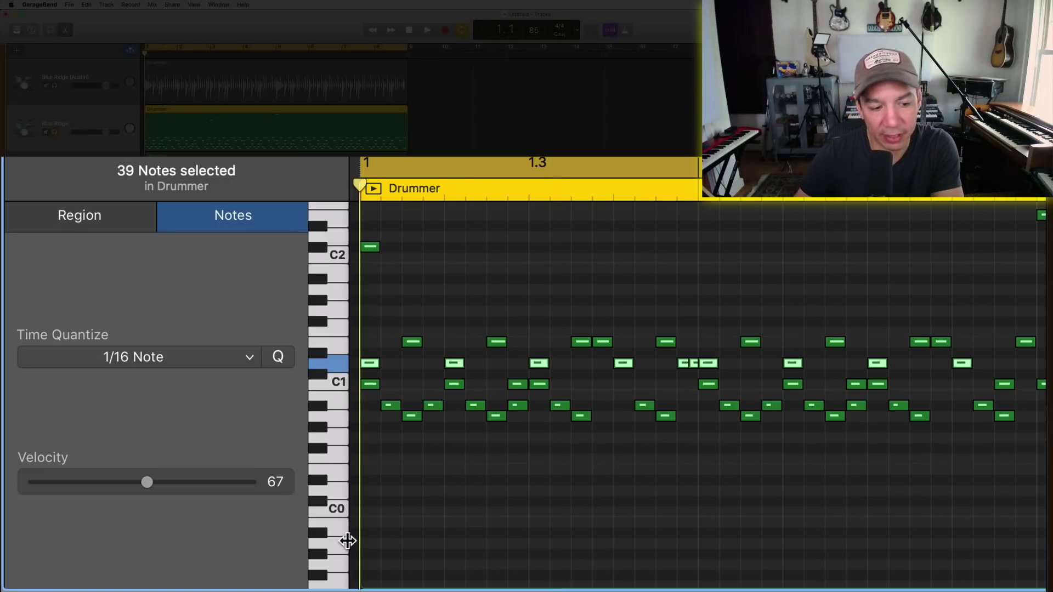
key(space)
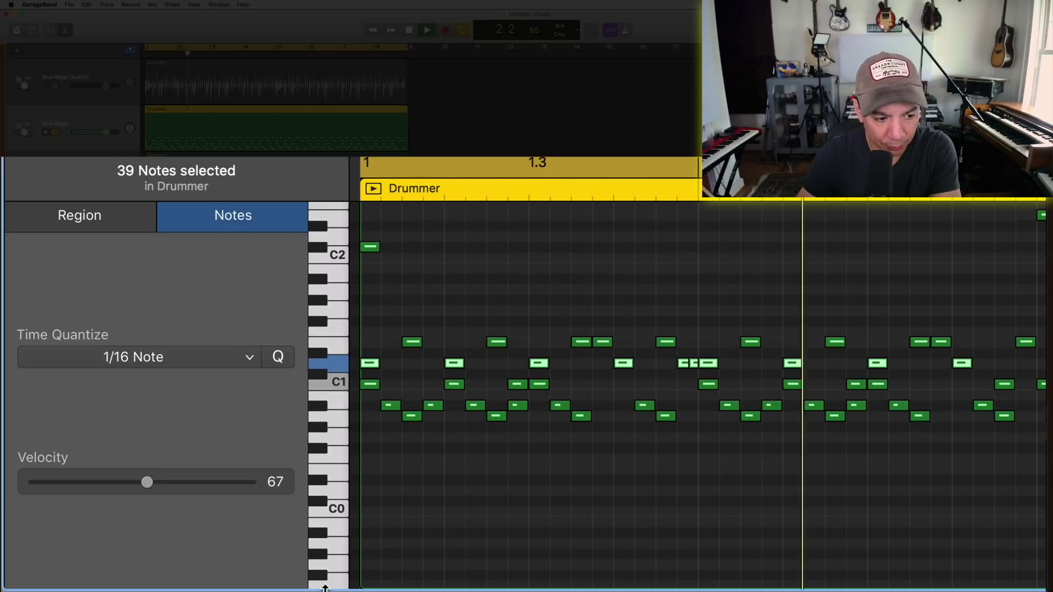
key(space)
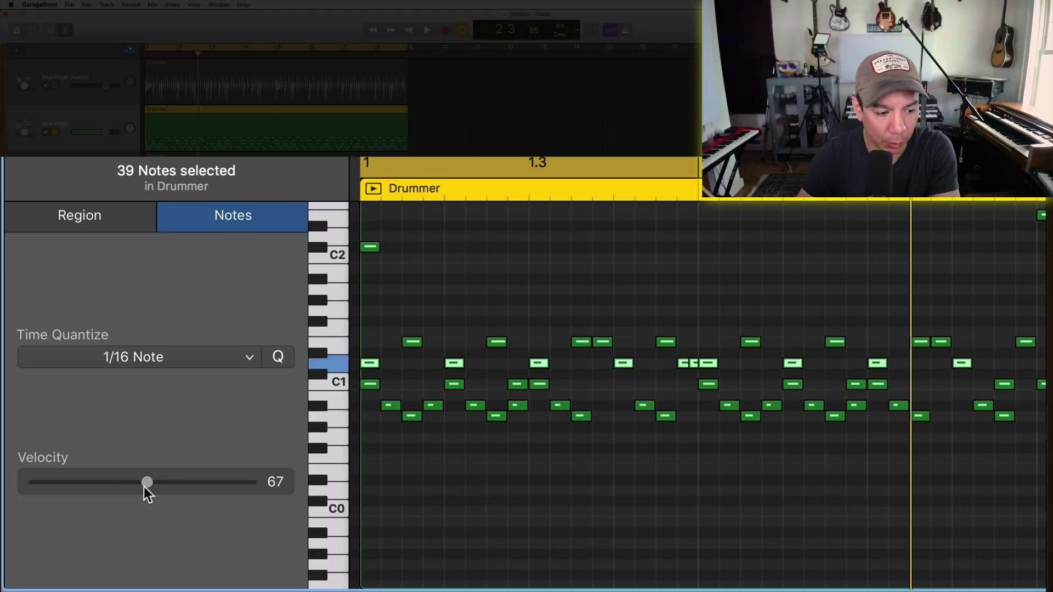
drag(144, 486, 87, 492)
key(space)
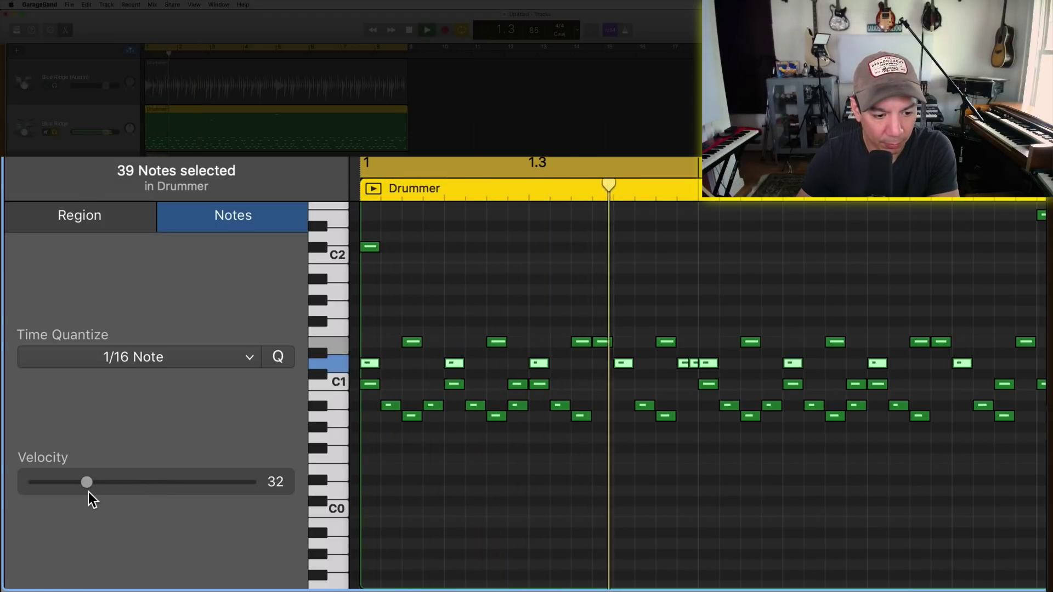
key(space)
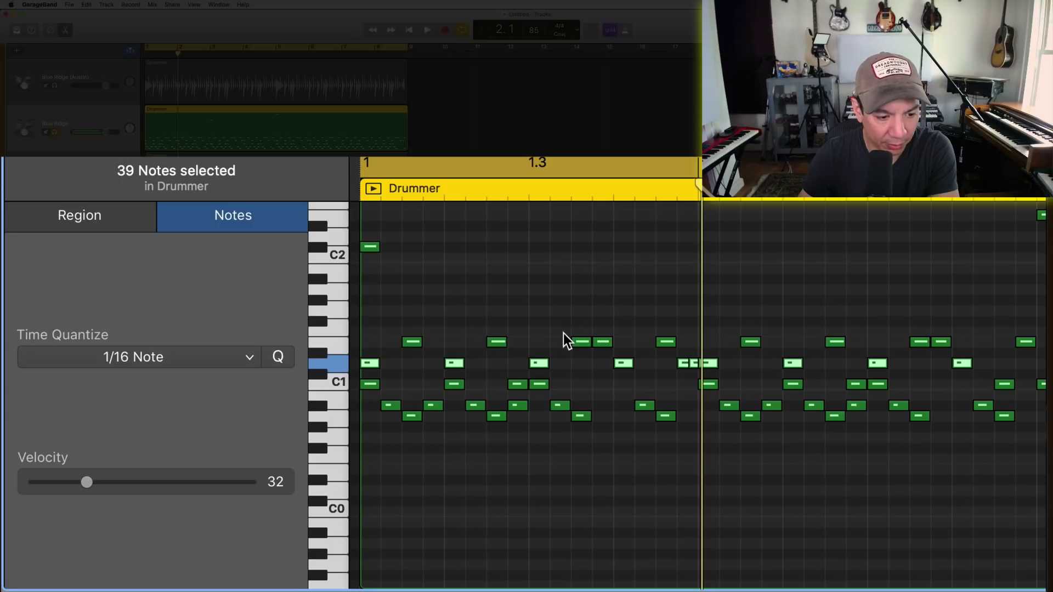
Step: Set the note row above the snare to velocity 99, restore the snare notes to 67, and replay
click(582, 342)
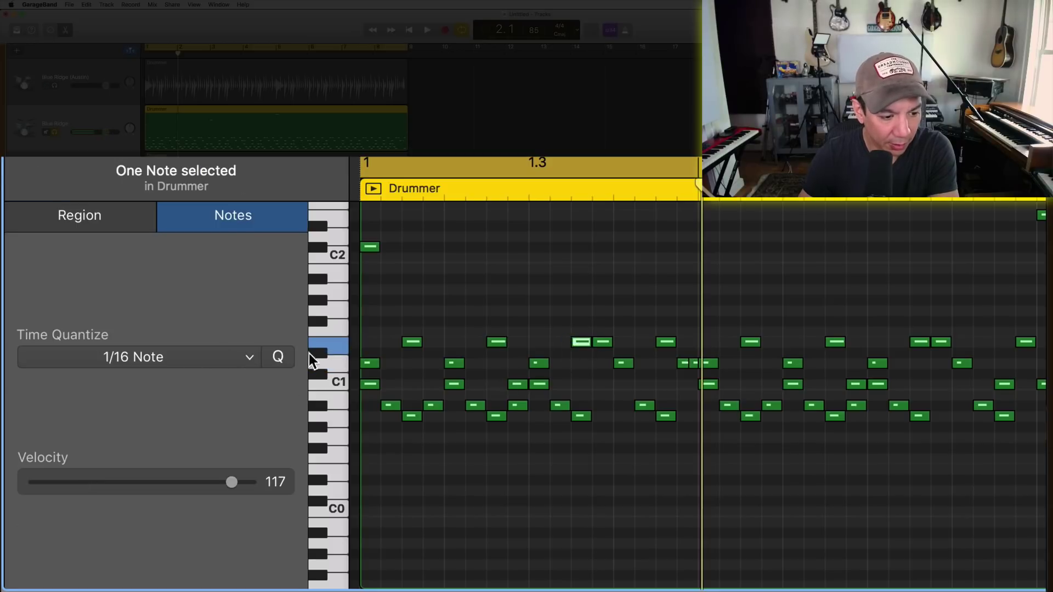
click(340, 344)
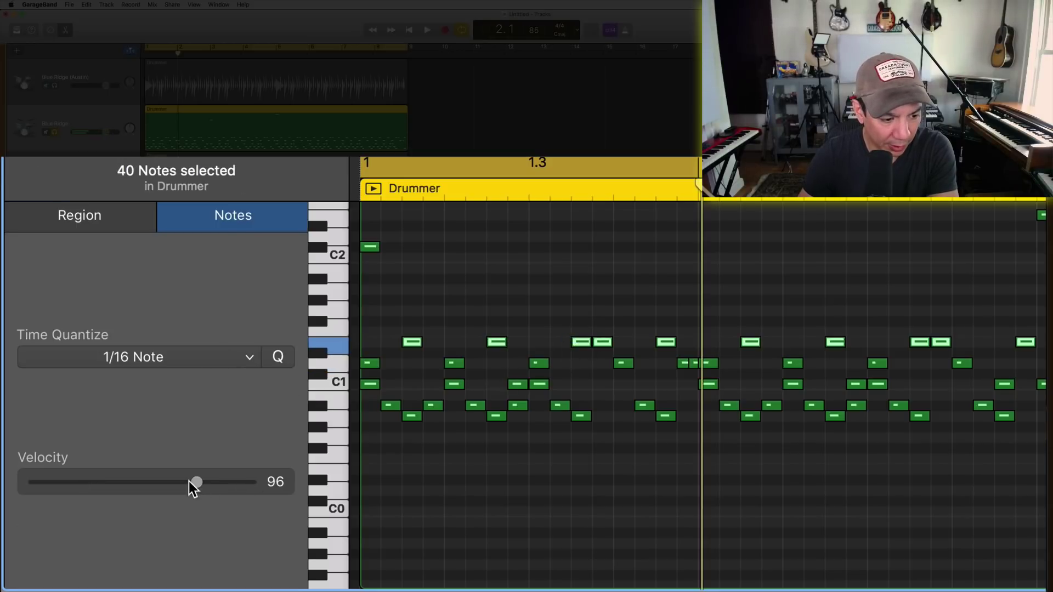
drag(200, 481, 202, 482)
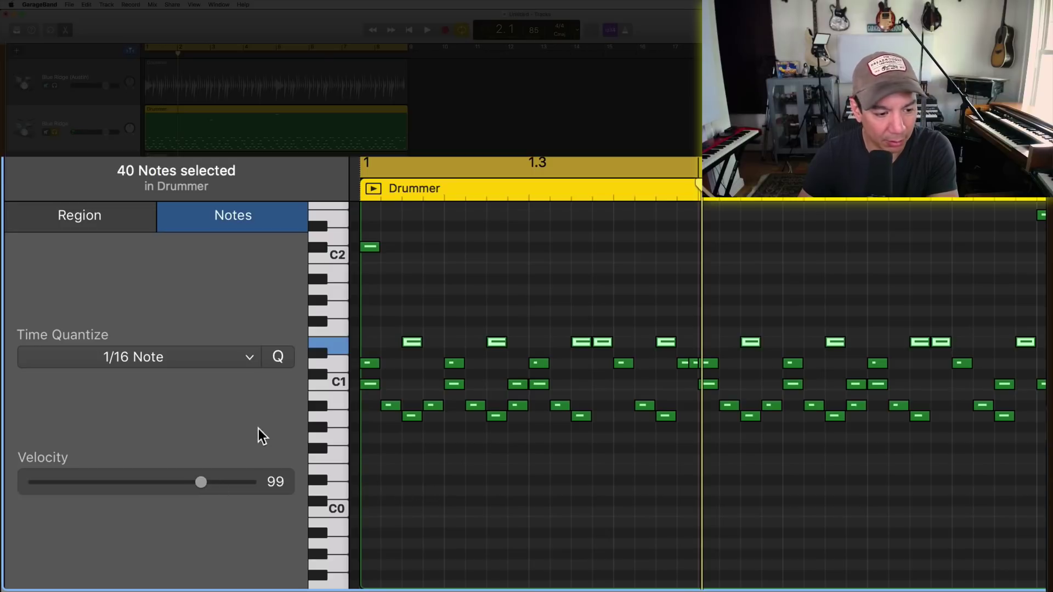
click(336, 363)
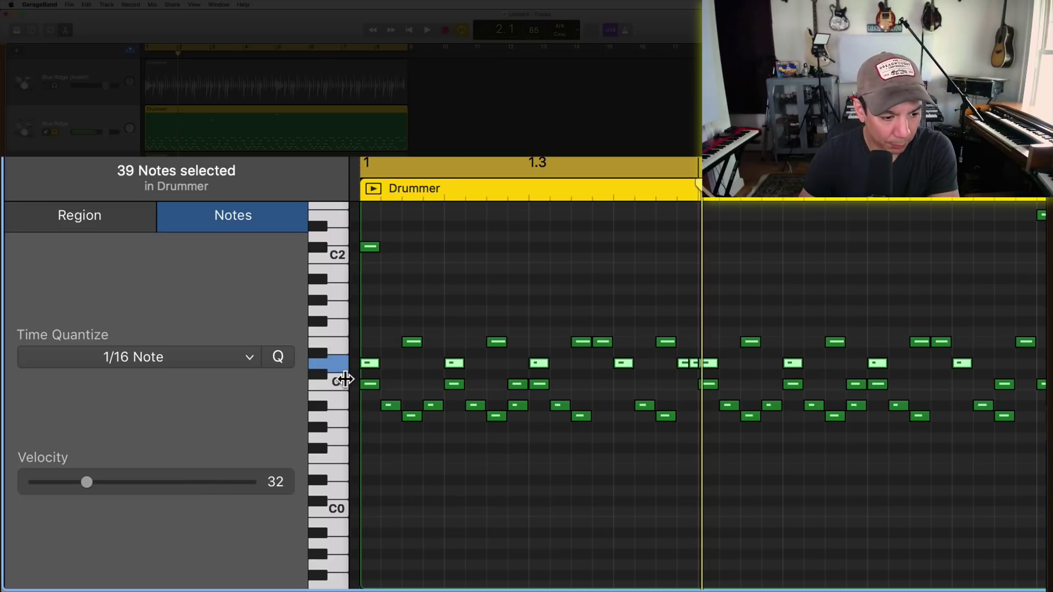
click(344, 384)
click(338, 364)
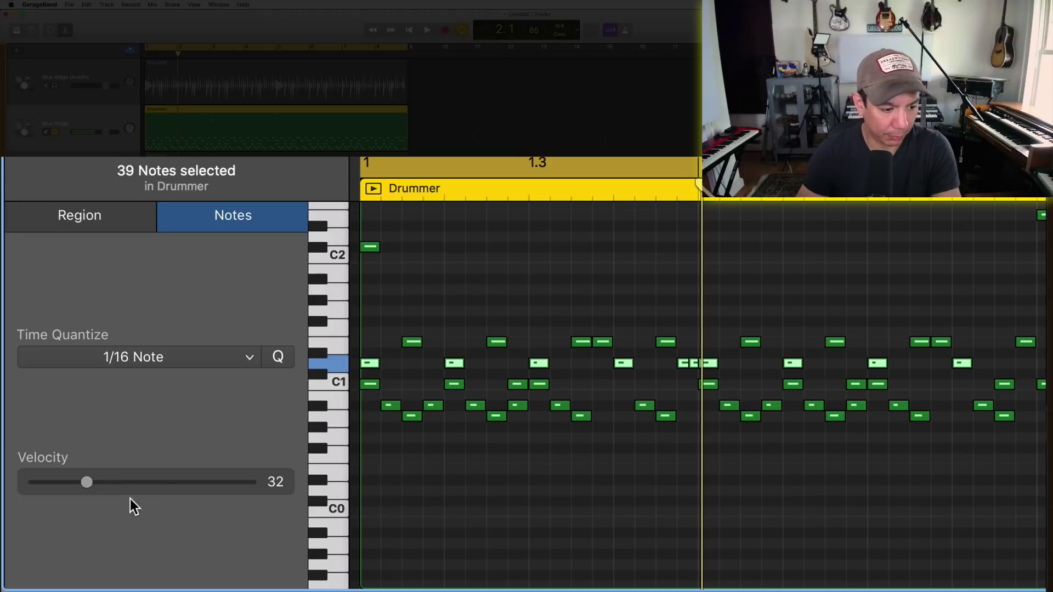
drag(123, 482, 147, 482)
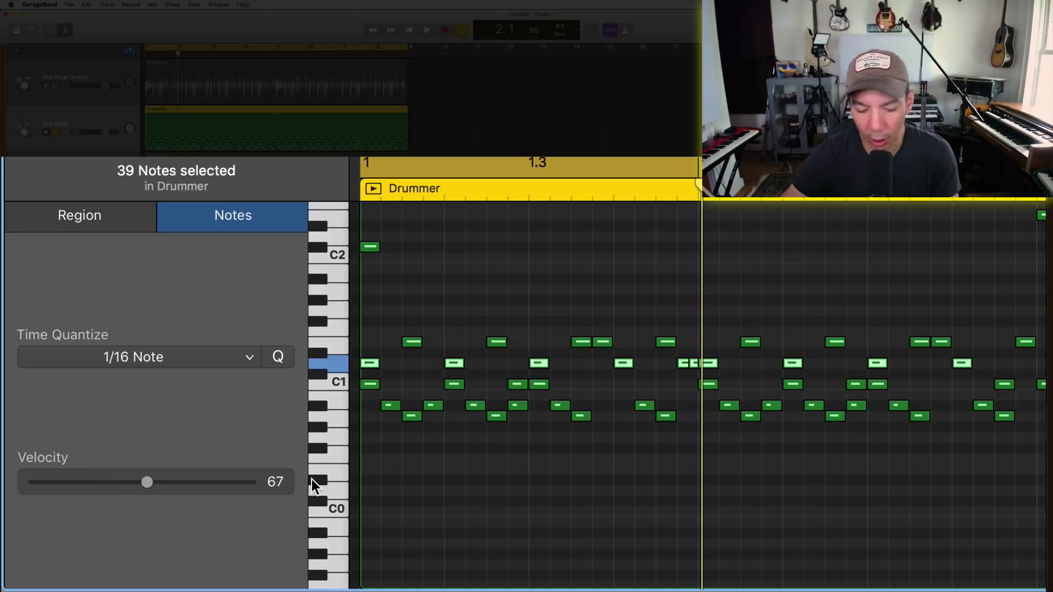
key(Return)
key(space)
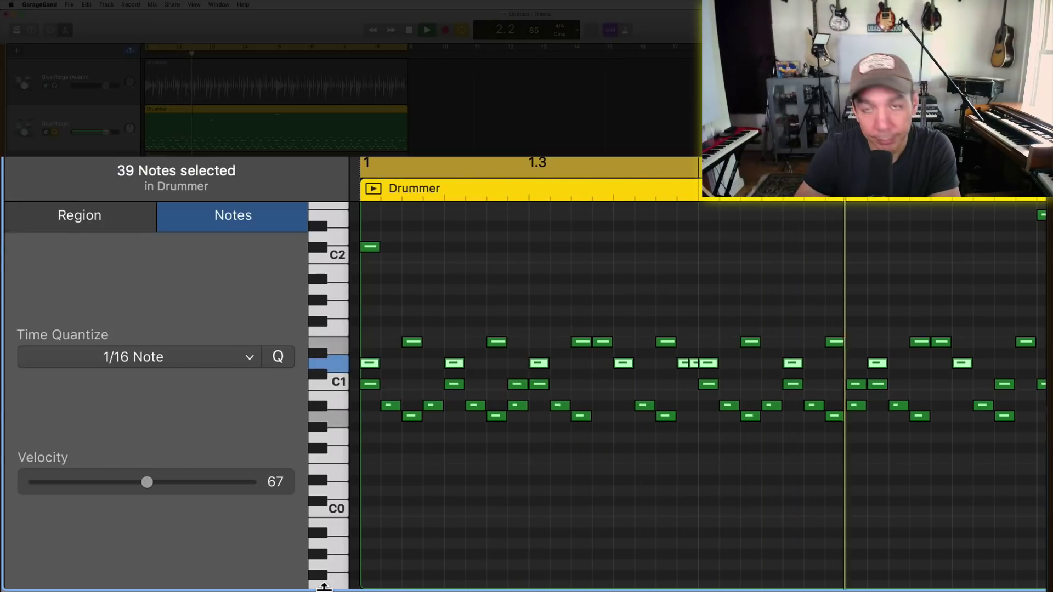
key(space)
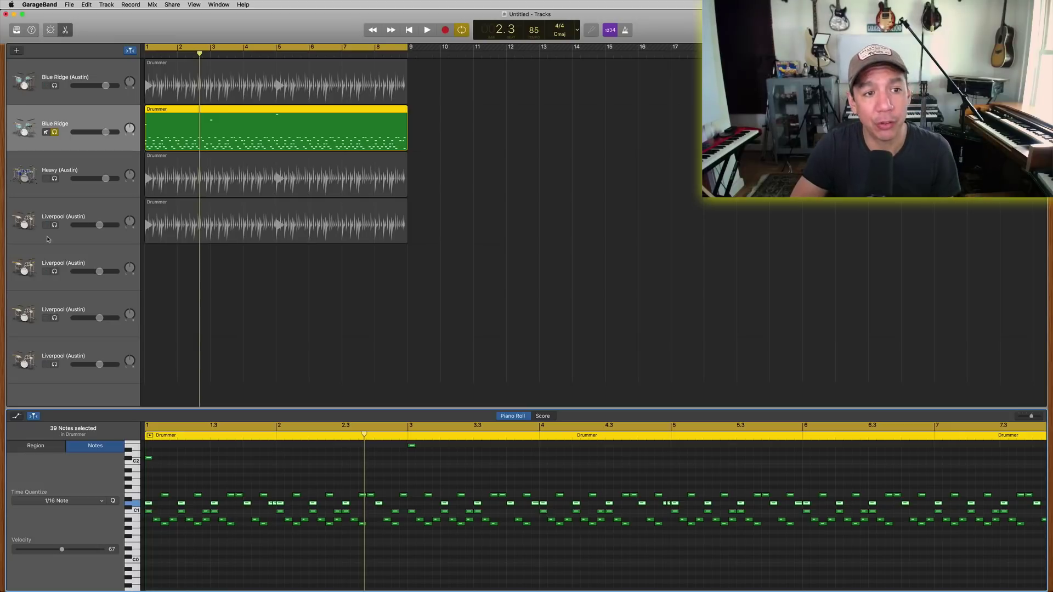
Step: Return to Smart Controls, select the top Drummer region, and turn off the Blue Ridge solo
click(50, 30)
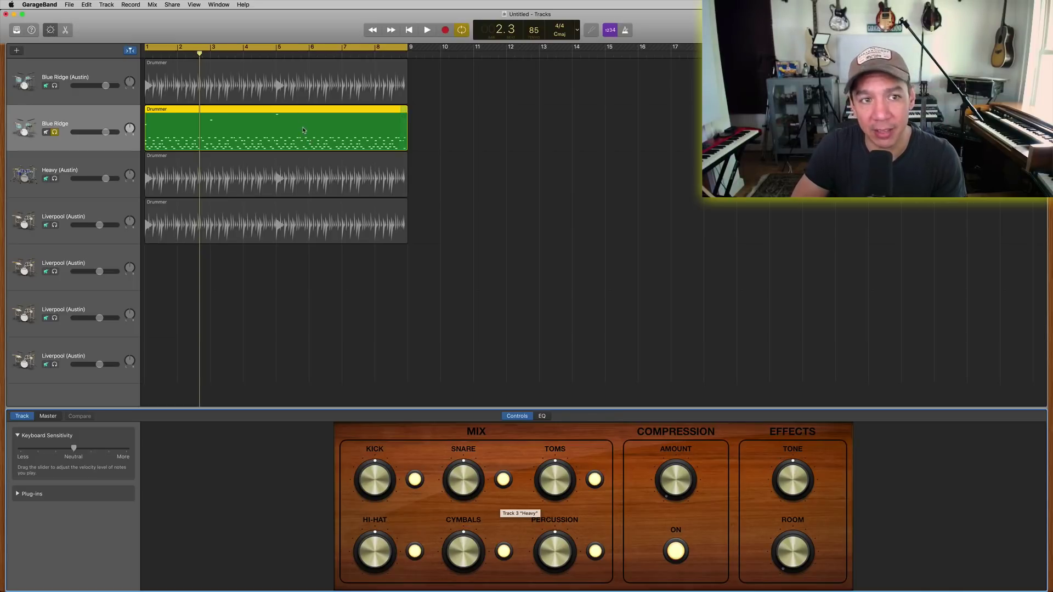
click(96, 69)
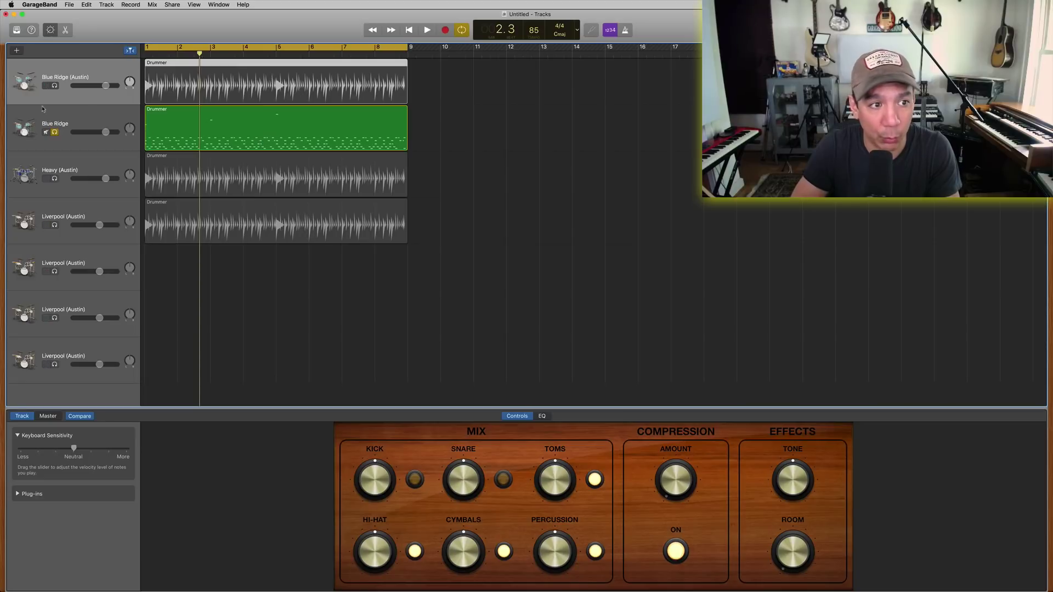
click(55, 133)
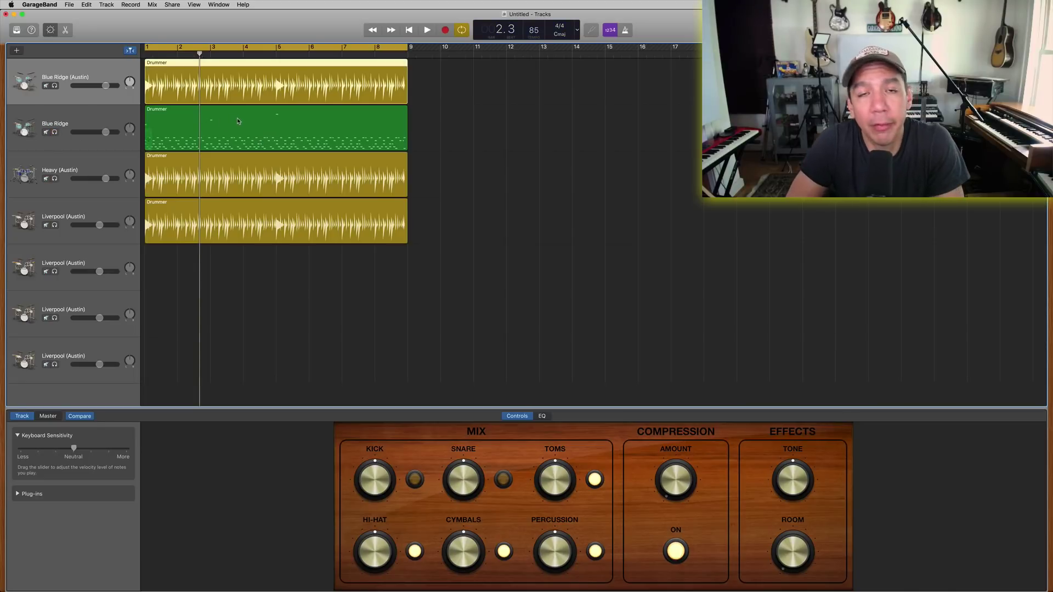